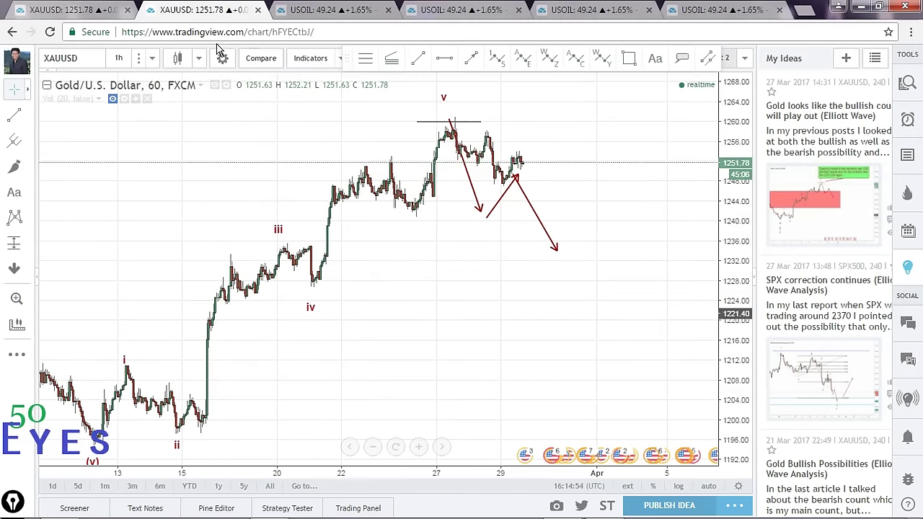
- Set the XAUUSD chart with the falling channel to the 1 week interval and fit its scales to the 2011–2018 swings
left_click(85, 12)
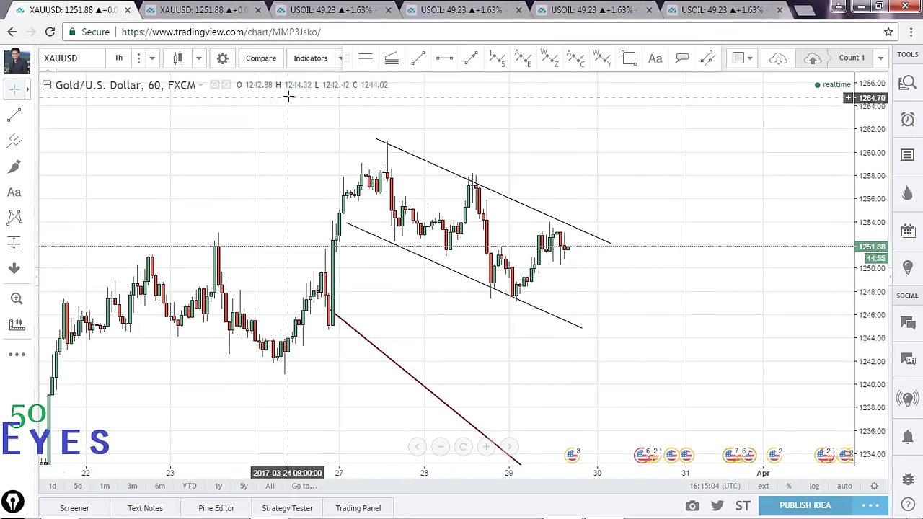
left_click(152, 59)
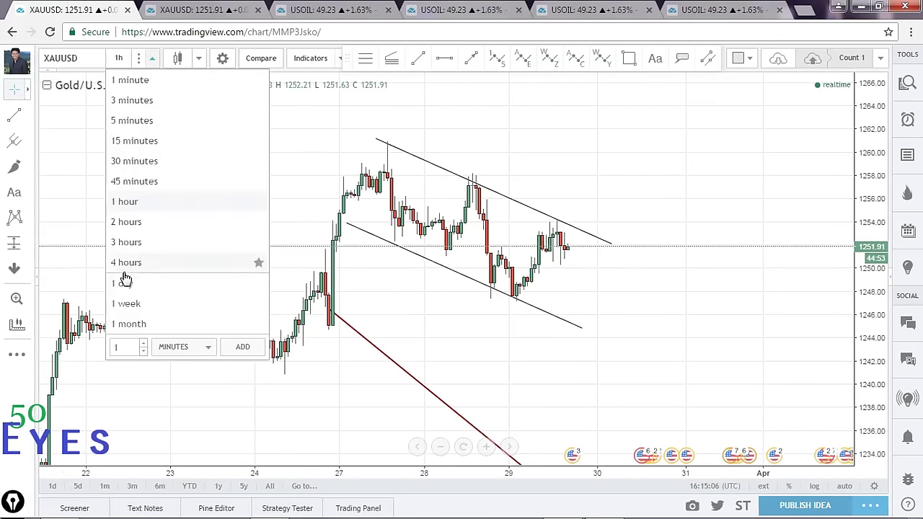
left_click(134, 303)
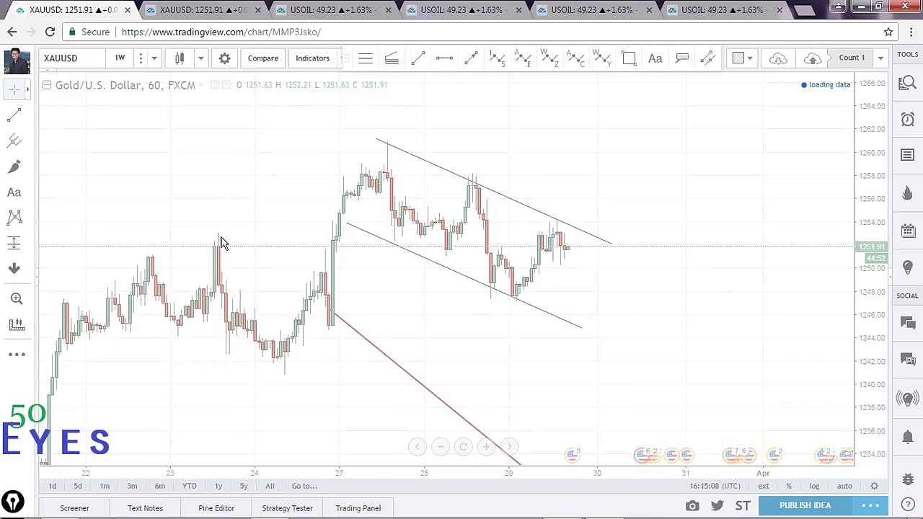
left_click(845, 486)
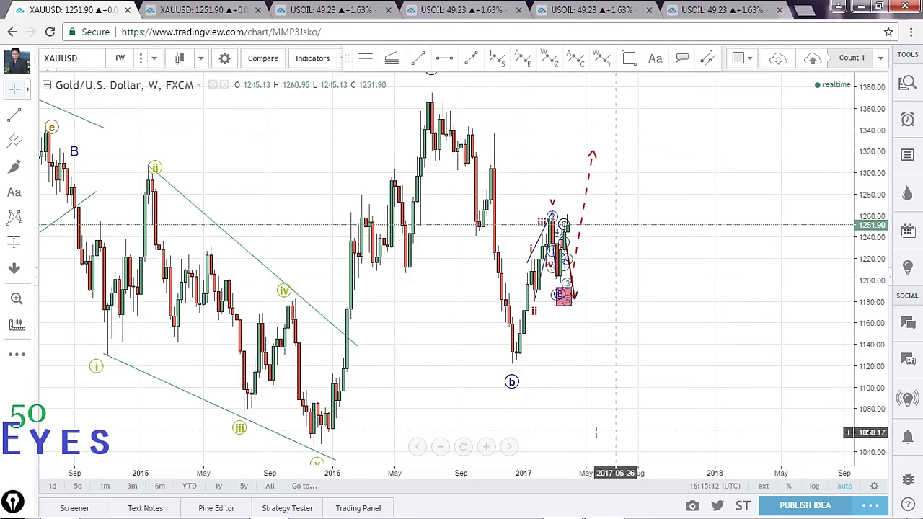
left_click_drag(514, 477, 637, 482)
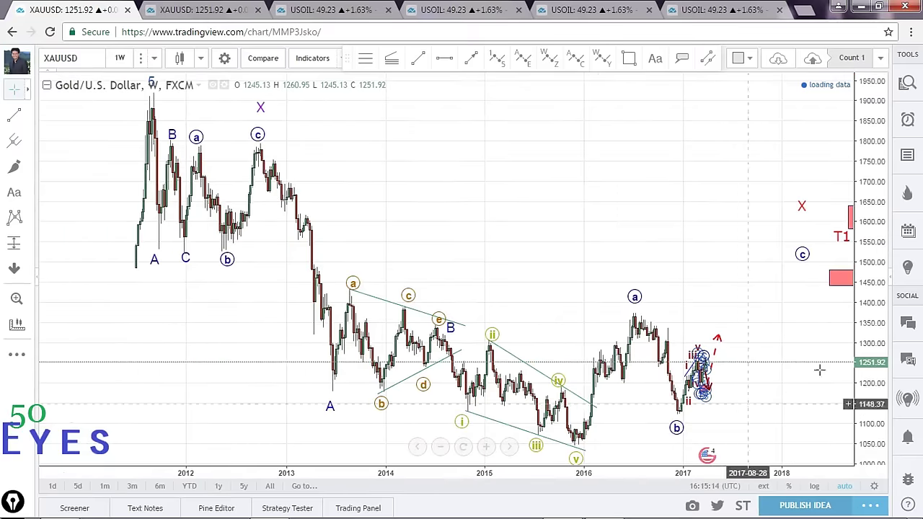
left_click_drag(875, 324, 866, 374)
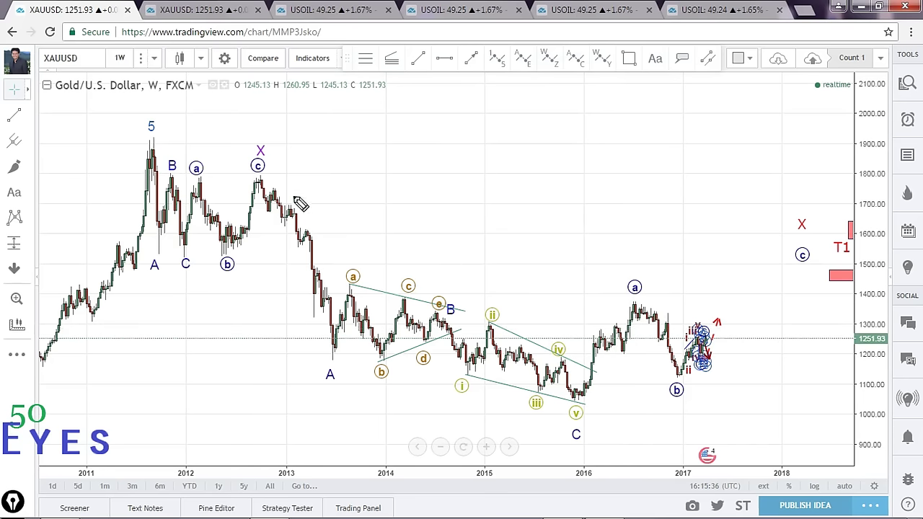
- Circle the wave 5 top in ink, trace the swings down to the 2015 C low, and add a rising arrow with an X
left_click_drag(163, 139, 143, 142)
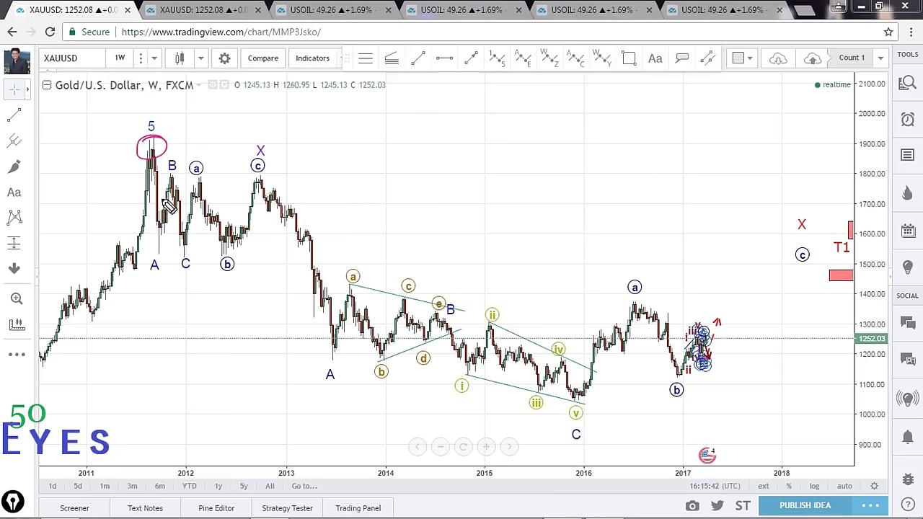
mouse_move(155, 165)
left_mouse_down()
mouse_move(157, 242)
mouse_move(216, 227)
mouse_move(266, 189)
mouse_move(305, 243)
mouse_move(360, 366)
mouse_move(454, 343)
mouse_move(584, 415)
mouse_move(791, 270)
mouse_move(779, 299)
left_mouse_up()
left_click_drag(726, 219, 748, 238)
left_click_drag(752, 215, 723, 247)
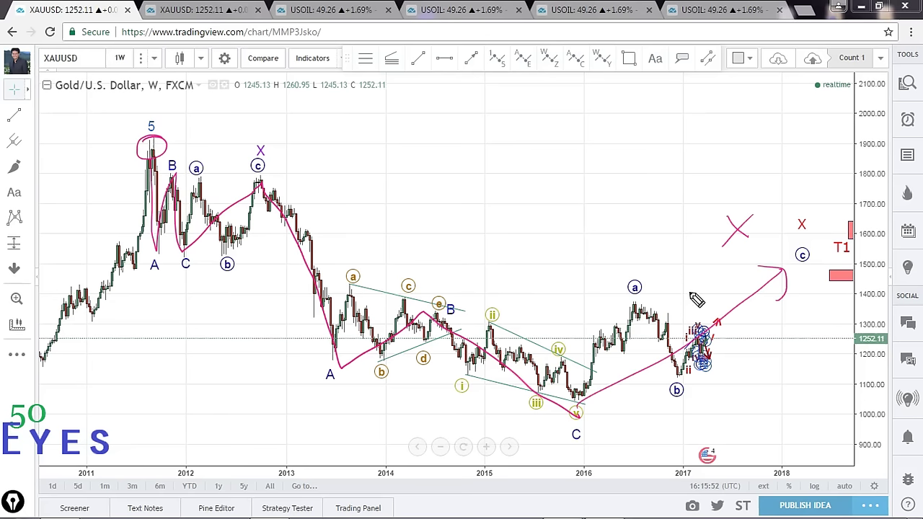
- Draw a rising stroke from the late-2015 C low to above the X target, and clear the ink from the weekly chart
key("ctrl+shift+8")
mouse_move(574, 388)
left_mouse_down()
mouse_move(662, 276)
mouse_move(676, 288)
mouse_move(777, 183)
mouse_move(841, 137)
mouse_move(847, 104)
left_mouse_up()
key("ctrl+shift+7")
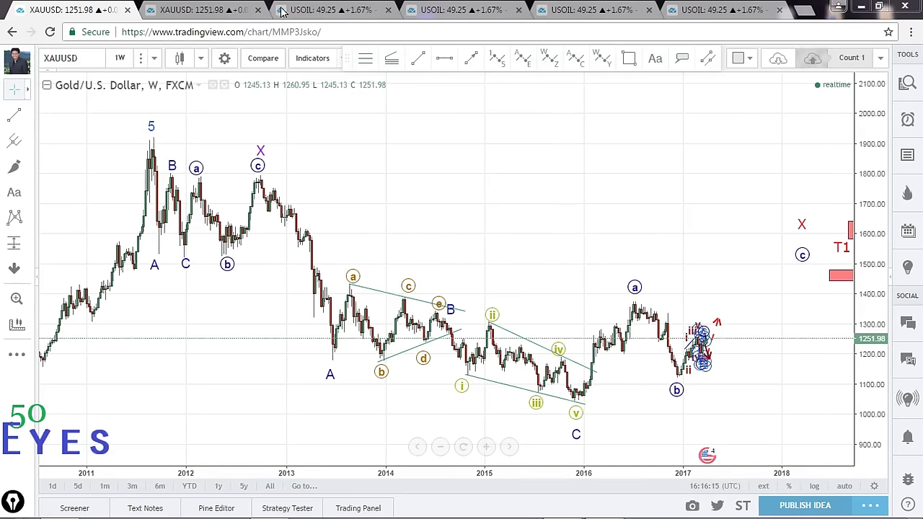
- Switch to the hourly XAUUSD chart and open the published idea "Gold Short Trading Opportunities (Elliott Wave Analysis)"
left_click(202, 9)
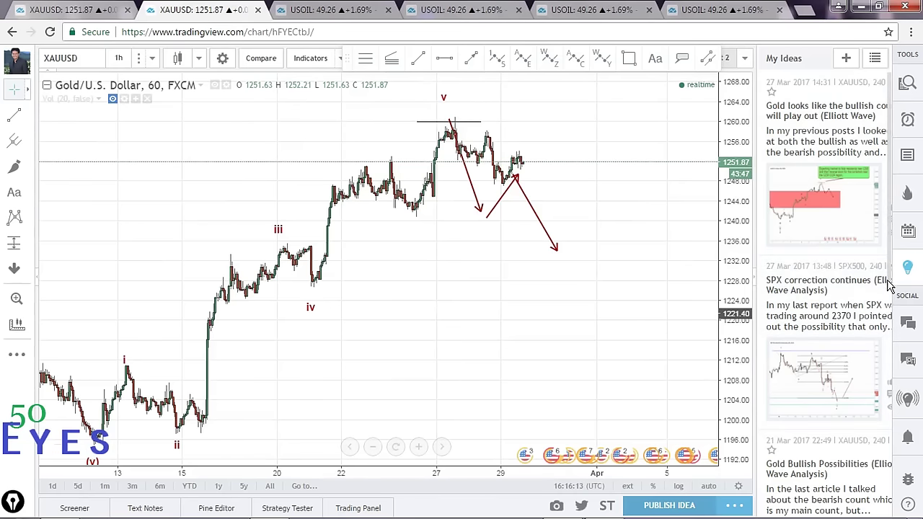
scroll(889, 285, "down", 4)
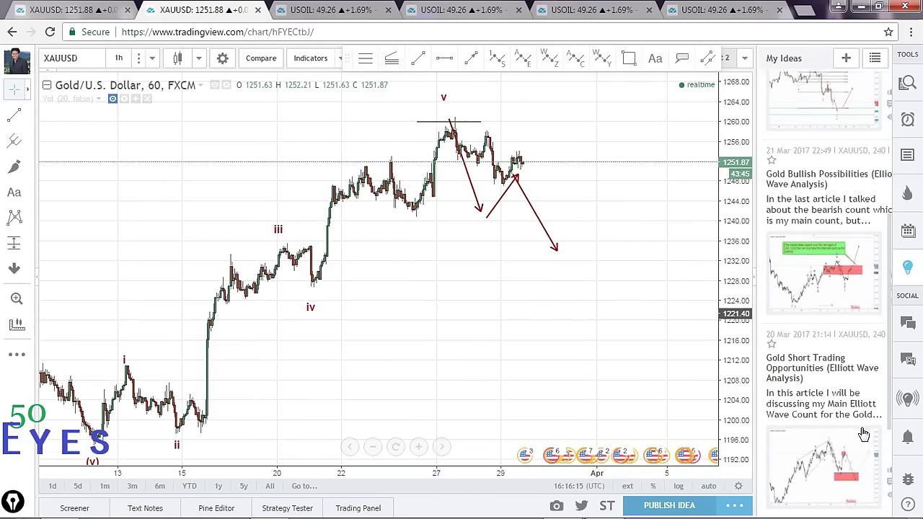
scroll(864, 436, "down", 1)
left_click(830, 422)
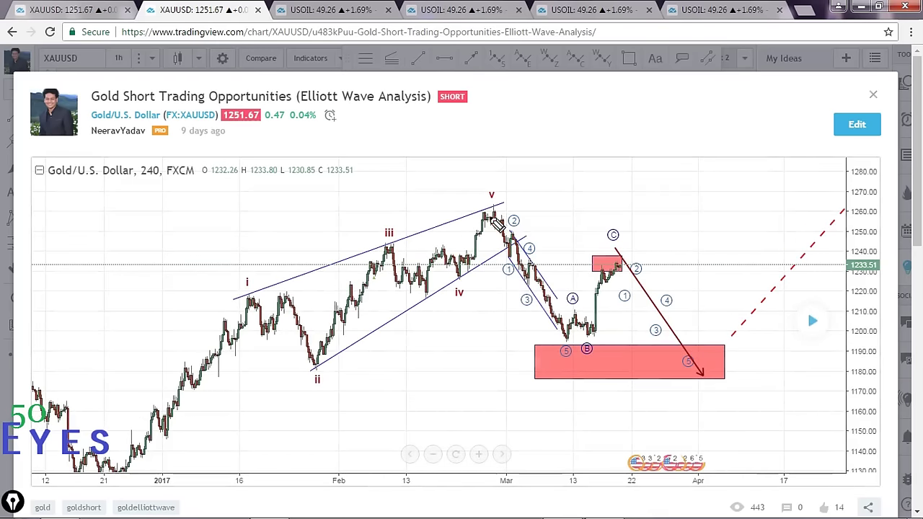
- Mark the i–v advance as wave 1 with its correction traced, and sketch a matching 1-a-b-c schematic above the chart
mouse_move(131, 425)
left_mouse_down()
mouse_move(472, 313)
mouse_move(238, 215)
mouse_move(233, 417)
left_mouse_up()
mouse_move(476, 183)
left_mouse_down()
mouse_move(470, 202)
mouse_move(497, 199)
mouse_move(597, 321)
mouse_move(687, 355)
mouse_move(719, 396)
left_mouse_up()
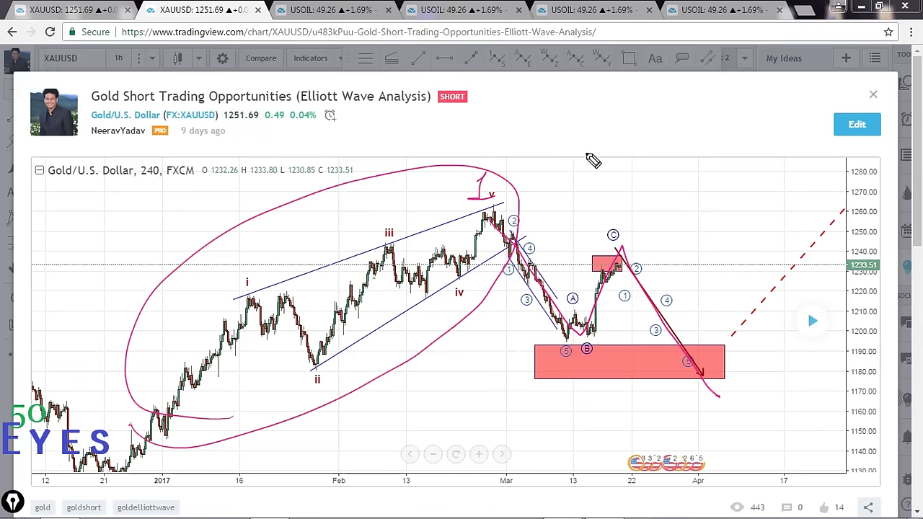
mouse_move(588, 154)
left_mouse_down()
mouse_move(624, 90)
mouse_move(685, 136)
mouse_move(653, 134)
left_mouse_up()
left_click_drag(656, 95, 659, 108)
left_click_drag(694, 145, 698, 152)
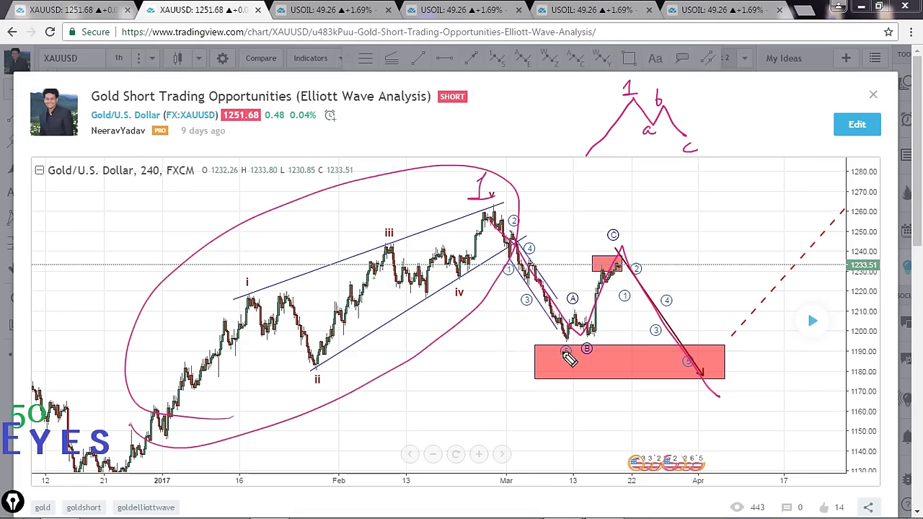
- Label the traced correction A at the mid-March low, B at the rebound high and C below the projected arrow
mouse_move(557, 386)
left_mouse_down()
mouse_move(562, 362)
mouse_move(570, 385)
left_mouse_up()
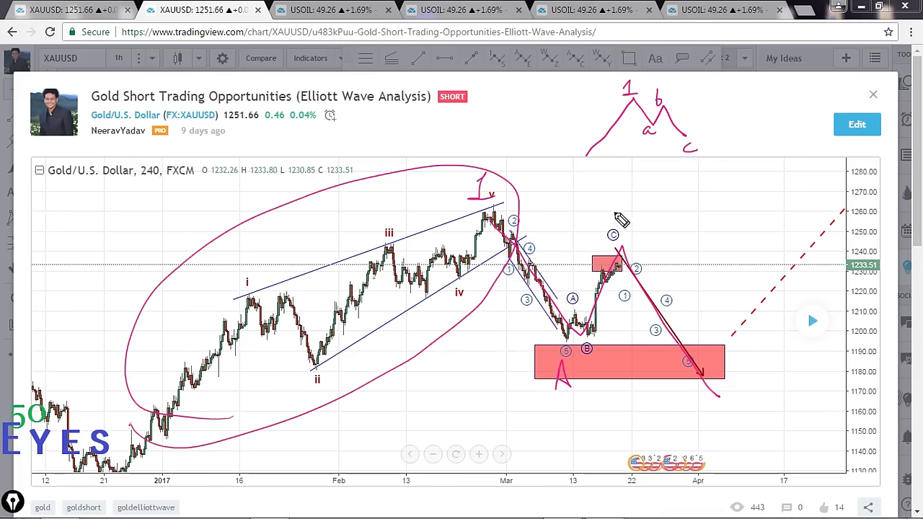
left_click_drag(613, 205, 613, 227)
mouse_move(613, 206)
left_mouse_down()
mouse_move(624, 215)
mouse_move(614, 227)
left_mouse_up()
mouse_move(726, 413)
left_mouse_down()
mouse_move(712, 427)
mouse_move(729, 425)
left_mouse_up()
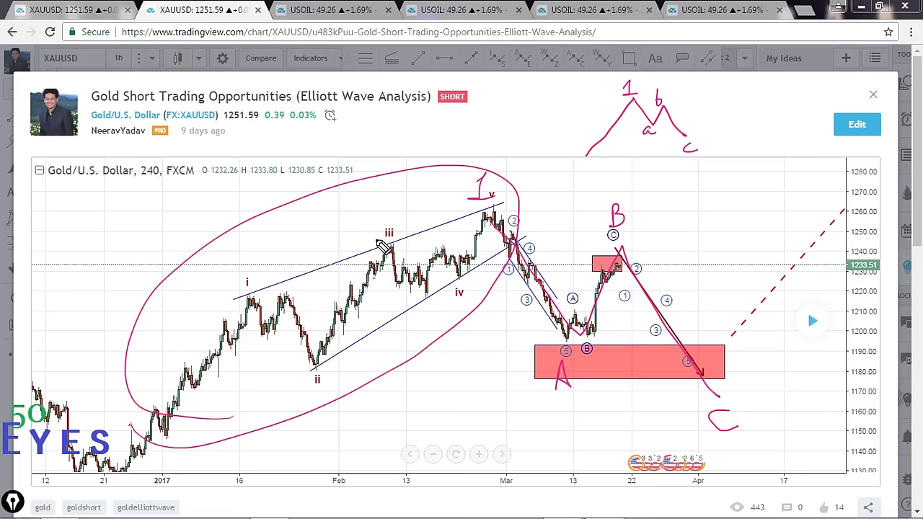
- Mark the zone between the wave iii high, labelled 1245, and the wave iv low, labelled 1220, with shading, and clear the ink
left_click_drag(387, 248, 652, 247)
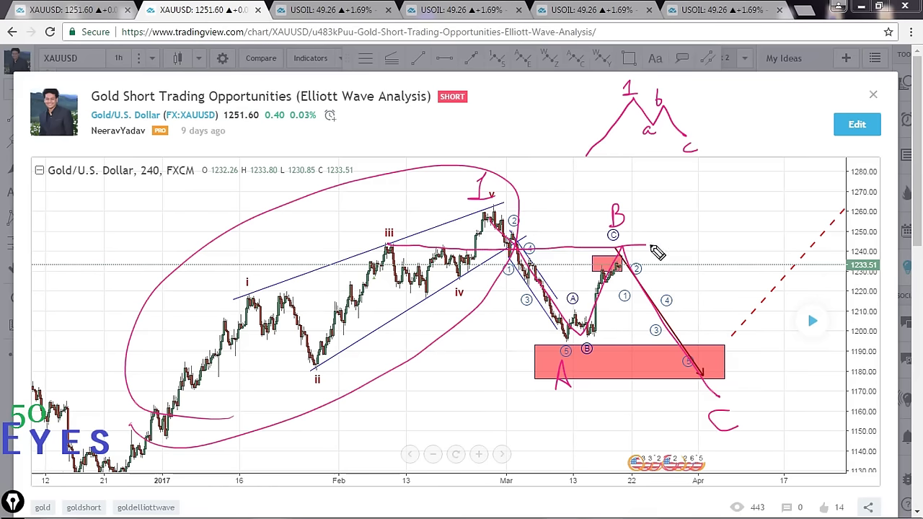
left_click_drag(424, 293, 655, 294)
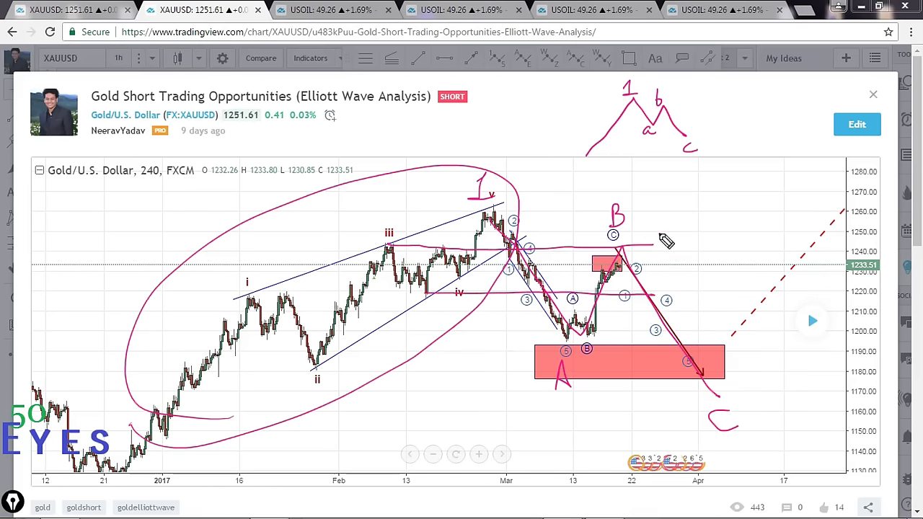
mouse_move(672, 235)
left_mouse_down()
mouse_move(669, 246)
mouse_move(705, 246)
left_mouse_up()
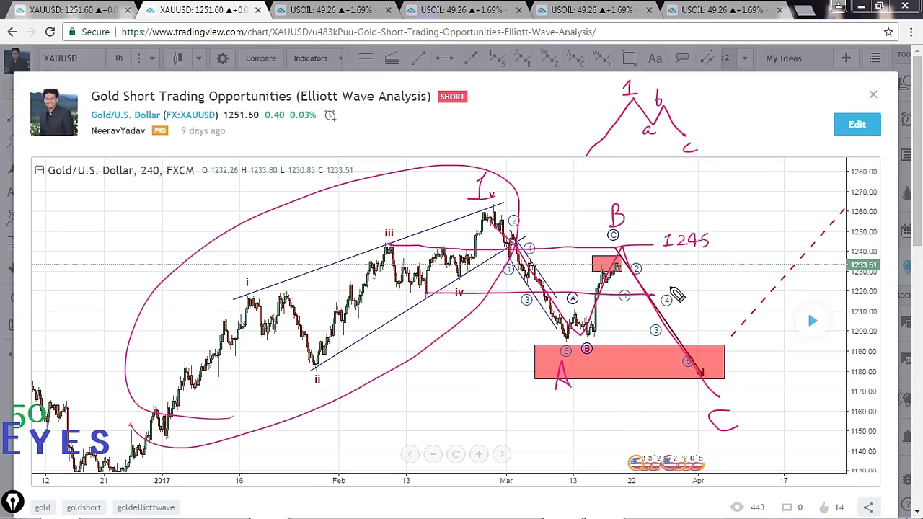
mouse_move(665, 288)
left_mouse_down()
mouse_move(669, 300)
mouse_move(714, 285)
left_mouse_up()
mouse_move(393, 278)
left_mouse_down()
mouse_move(563, 271)
mouse_move(653, 284)
mouse_move(621, 253)
mouse_move(637, 220)
mouse_move(686, 241)
left_mouse_up()
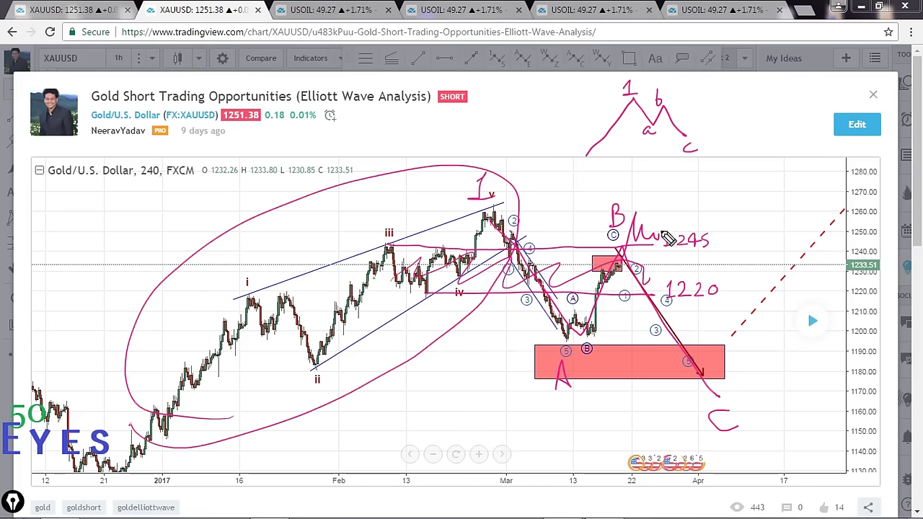
key("ctrl+shift+7")
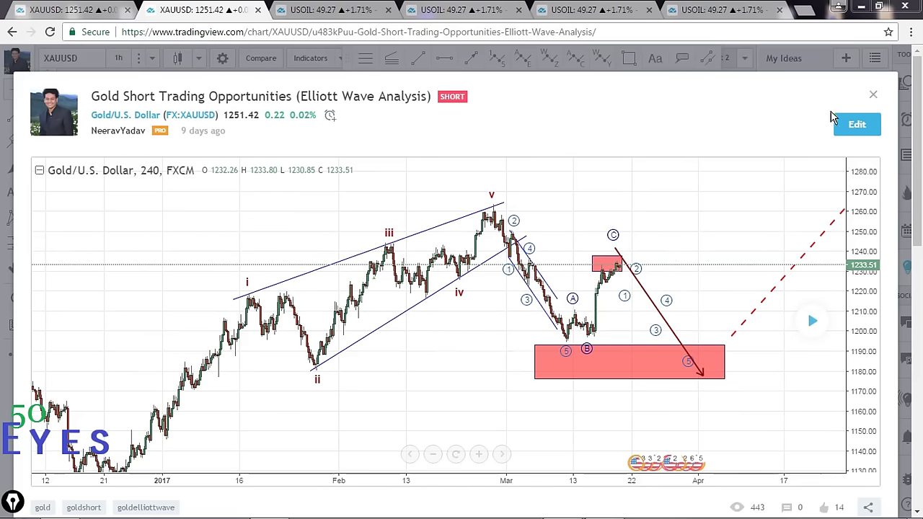
- Close the short idea and open the published idea "Gold Bullish Possibilities (Elliott Wave Analysis)"
left_click(877, 95)
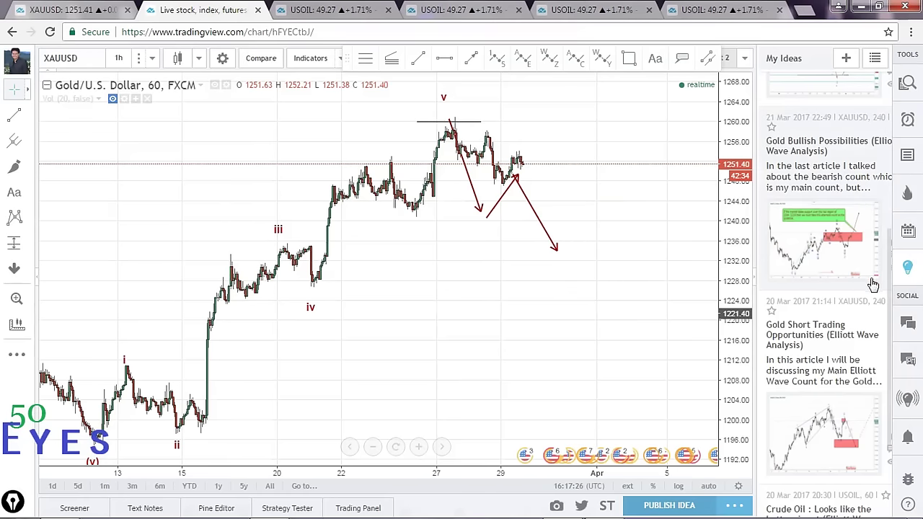
scroll(891, 283, "up", 3)
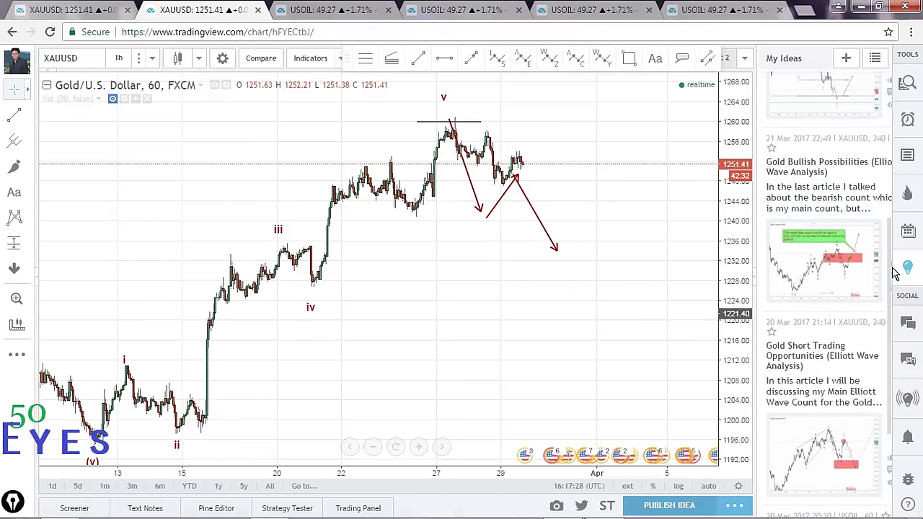
scroll(893, 216, "down", 2)
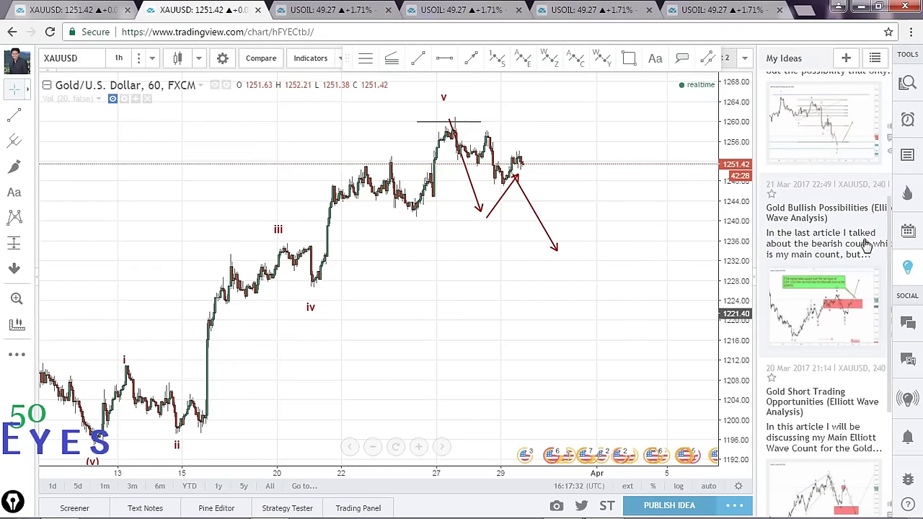
left_click(834, 281)
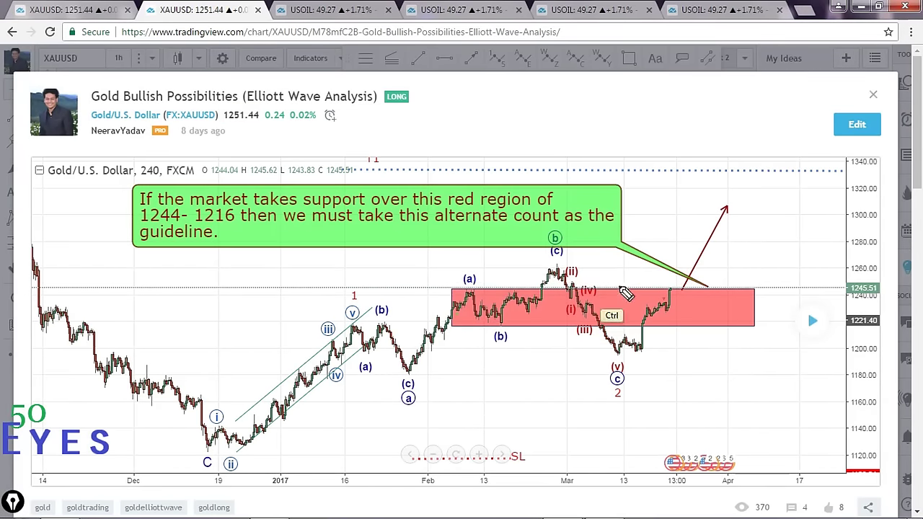
- Circle the wave 2 label, trace a rising zigzag from its low noted "3rd of 3rd", and clear the ink
mouse_move(451, 292)
left_mouse_down()
mouse_move(742, 292)
mouse_move(757, 328)
mouse_move(465, 318)
mouse_move(500, 298)
left_mouse_up()
key("ctrl+z")
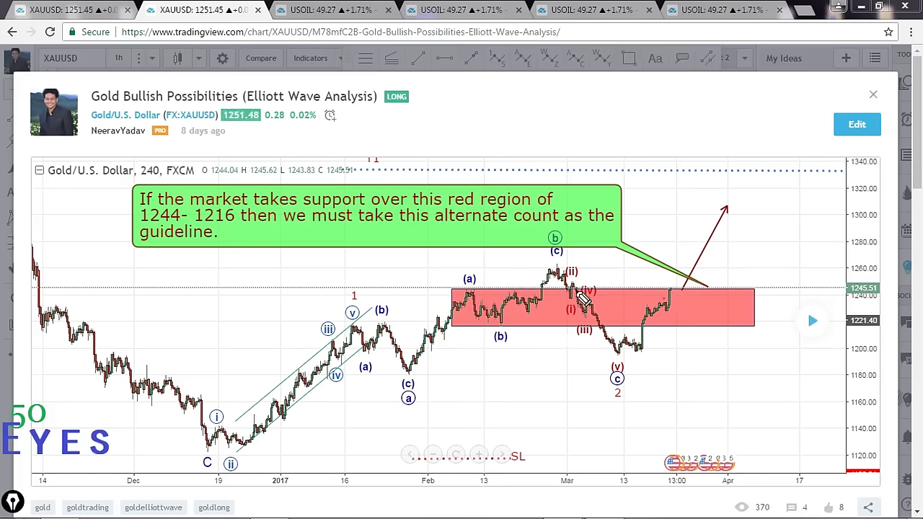
mouse_move(638, 393)
left_mouse_down()
mouse_move(636, 405)
mouse_move(647, 390)
left_mouse_up()
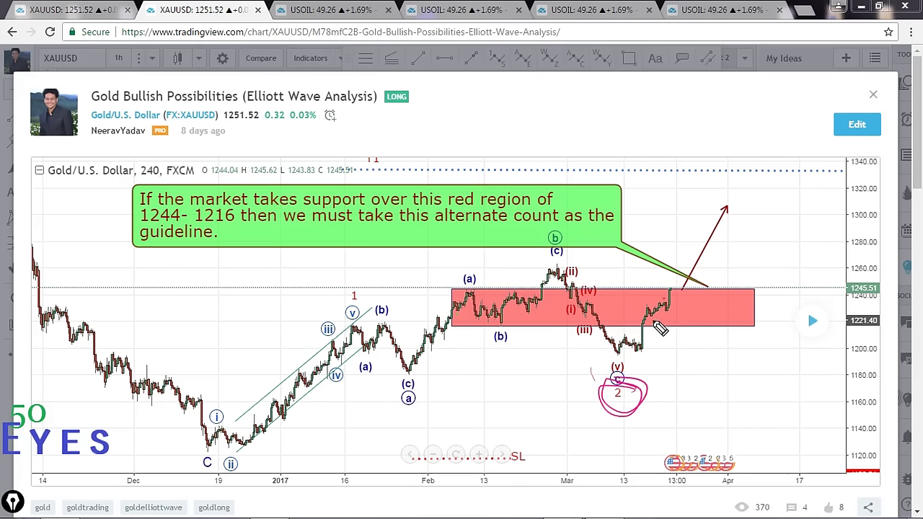
mouse_move(621, 355)
left_mouse_down()
mouse_move(665, 280)
mouse_move(696, 269)
left_mouse_up()
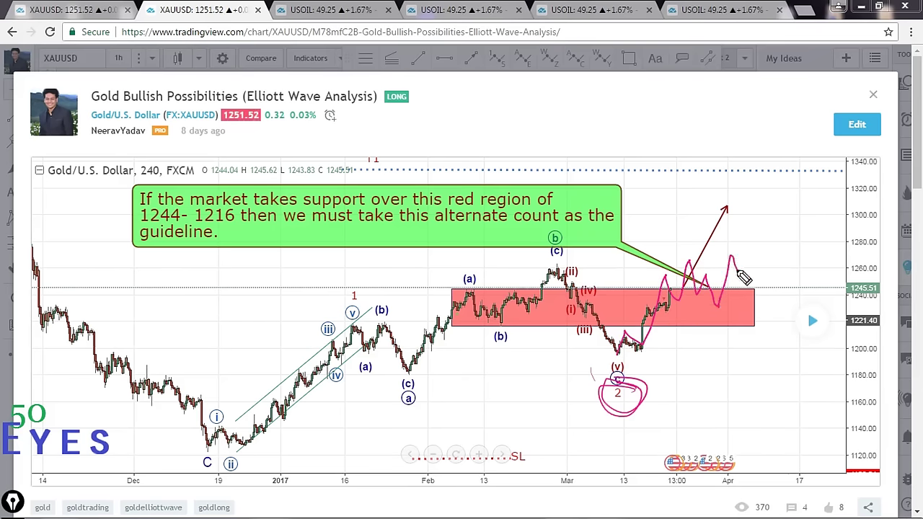
left_click_drag(744, 277, 776, 201)
left_click_drag(767, 262, 893, 280)
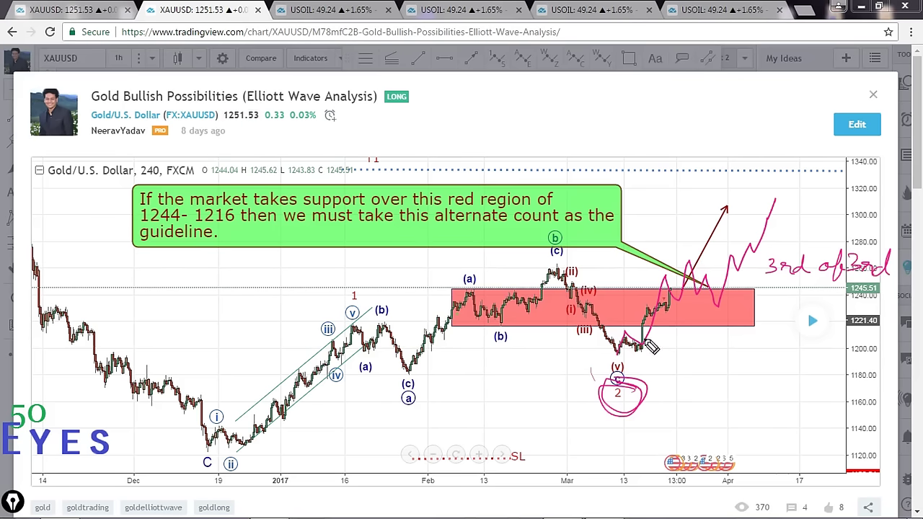
key("ctrl+e")
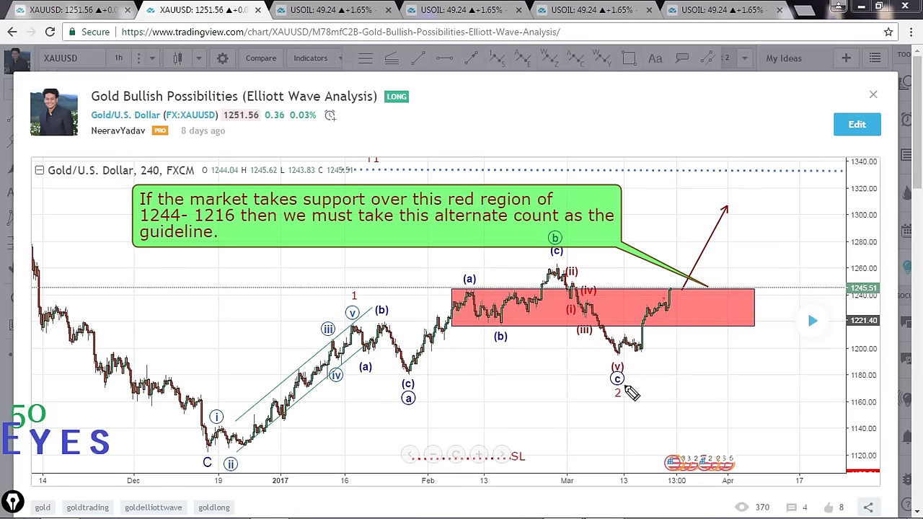
- Circle the wave 2 label, sketch a downward arrow from the 1245 price, and remove the ink marks before leaving drawing mode
mouse_move(627, 390)
left_mouse_down()
mouse_move(609, 384)
mouse_move(626, 380)
left_mouse_up()
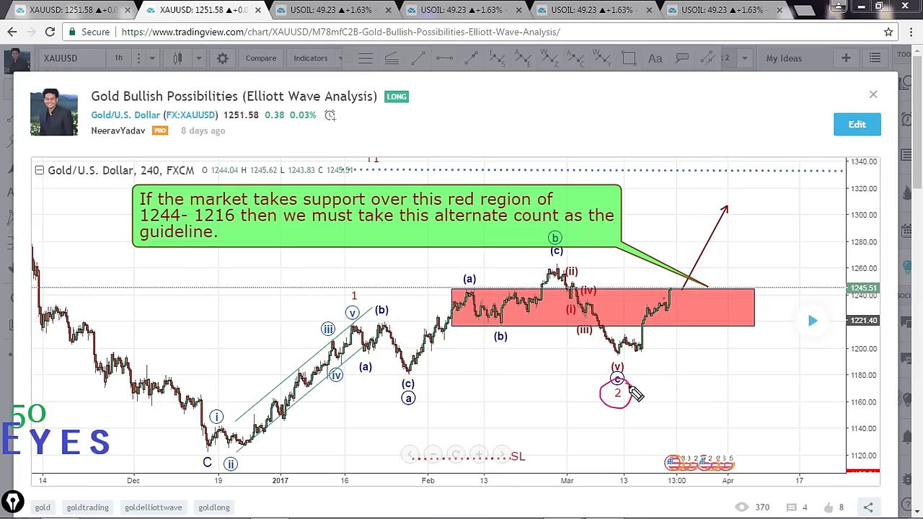
key("ctrl+z")
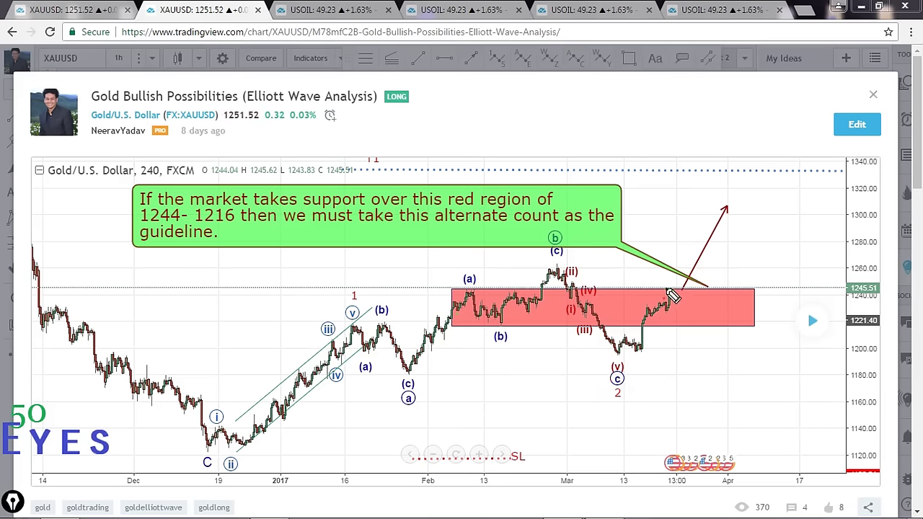
left_click_drag(671, 296, 699, 334)
left_click_drag(727, 372, 735, 387)
left_click_drag(712, 381, 736, 387)
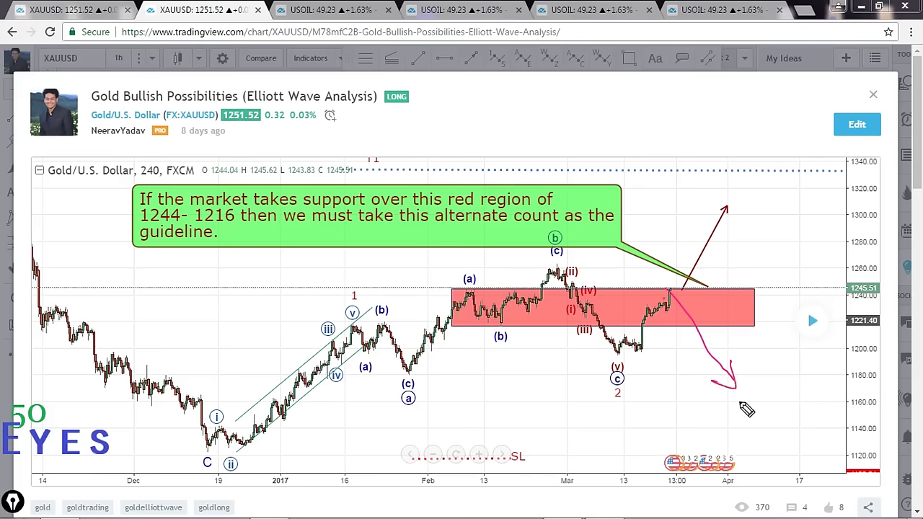
key("ctrl+z")
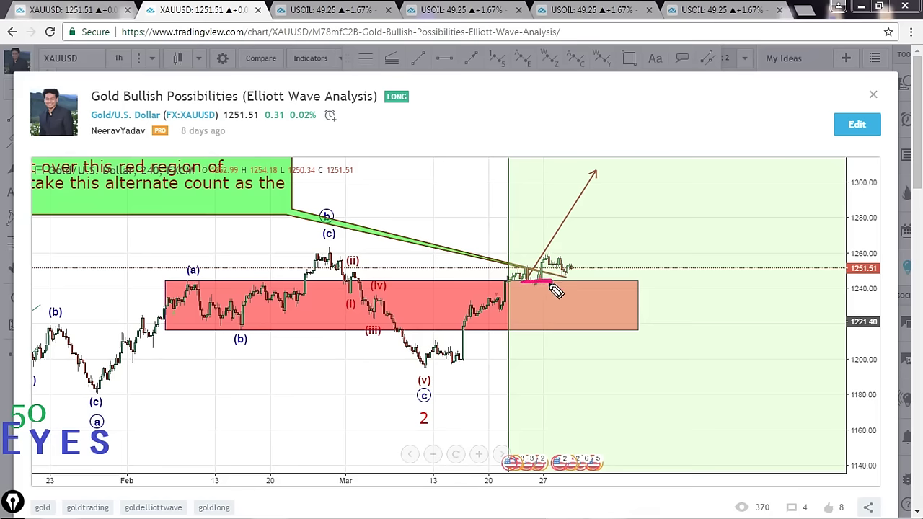
key("Escape")
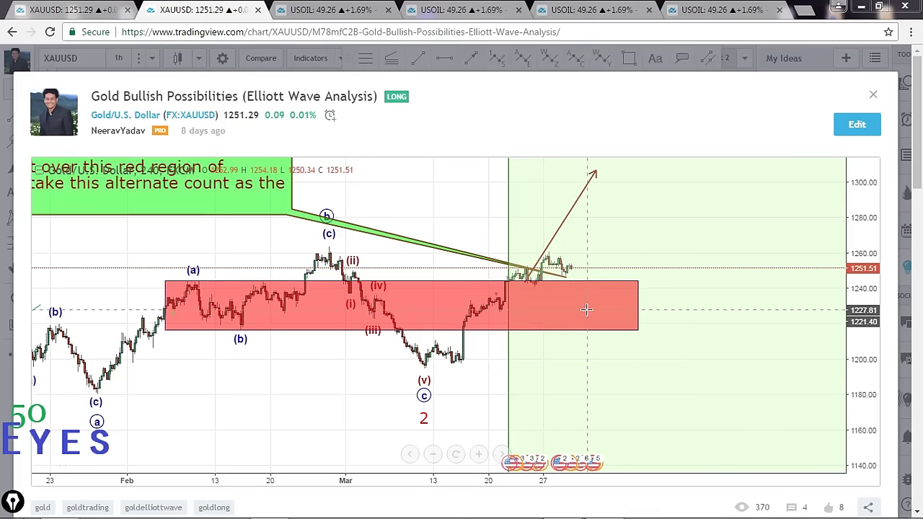
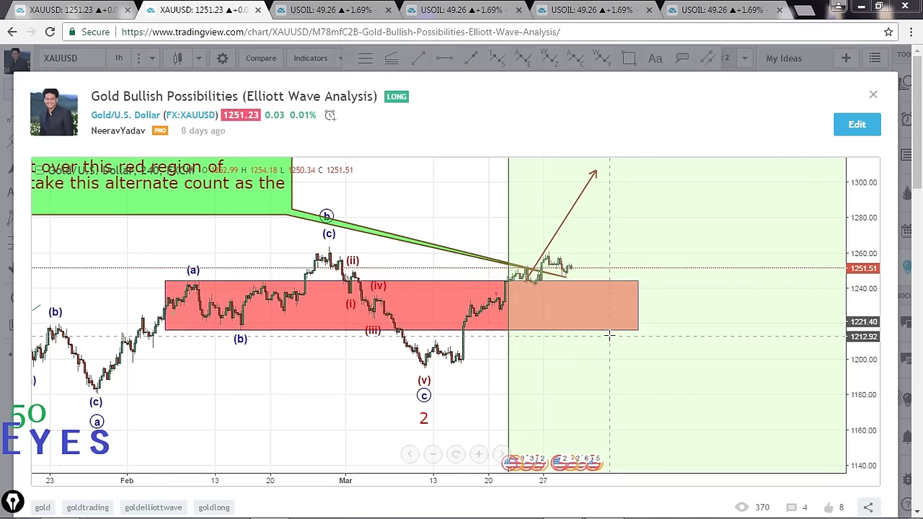
- Close the bullish possibilities idea and open the published idea "Gold looks like the bullish count will play out (Elliott Wave)"
left_click(873, 98)
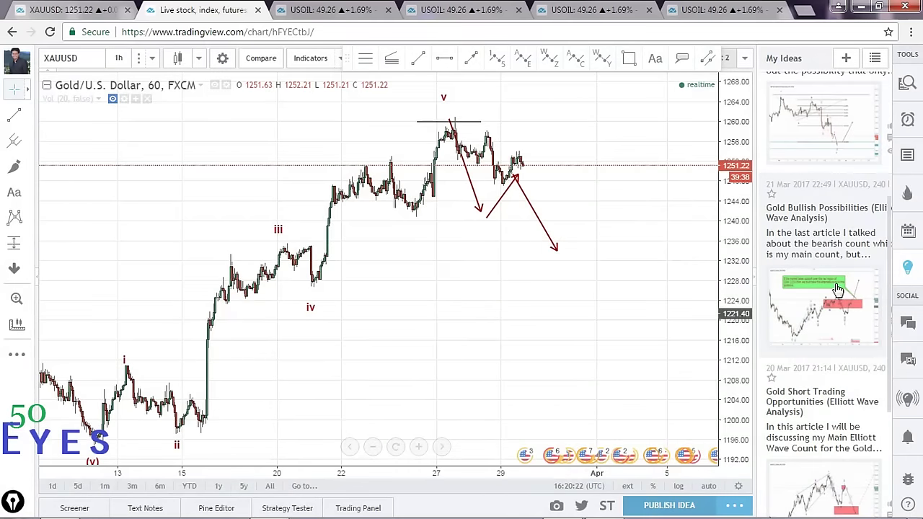
scroll(891, 339, "up", 5)
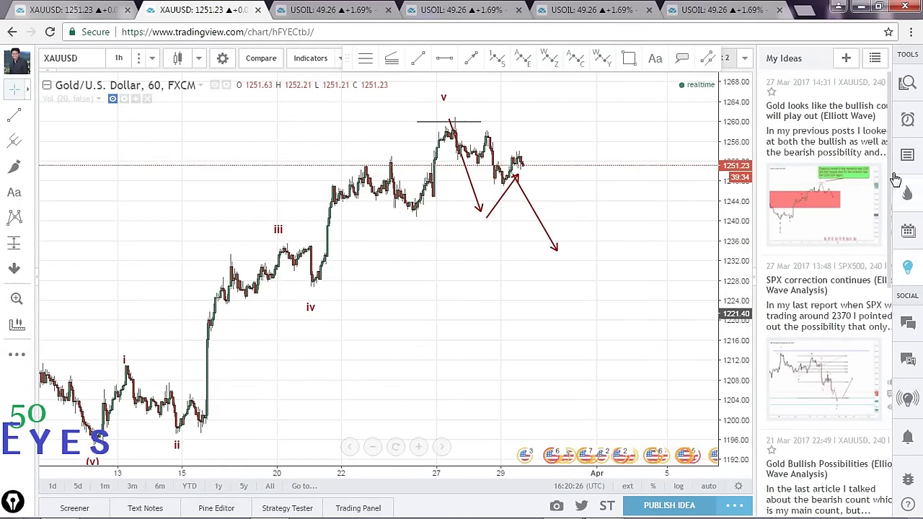
left_click(807, 194)
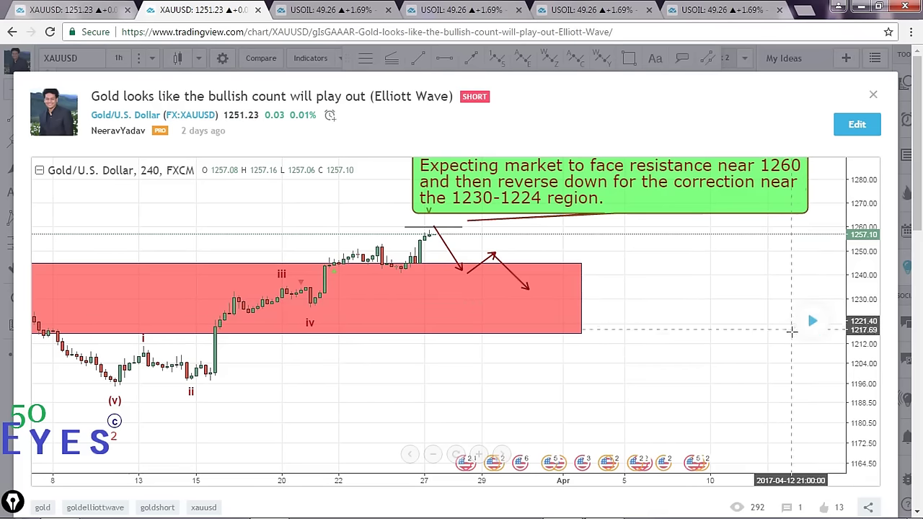
- Circle the price peak below the blue (c) label on the idea's chart, clear the ink, and leave drawing mode
left_click_drag(400, 481, 512, 481)
left_click_drag(776, 390, 763, 402)
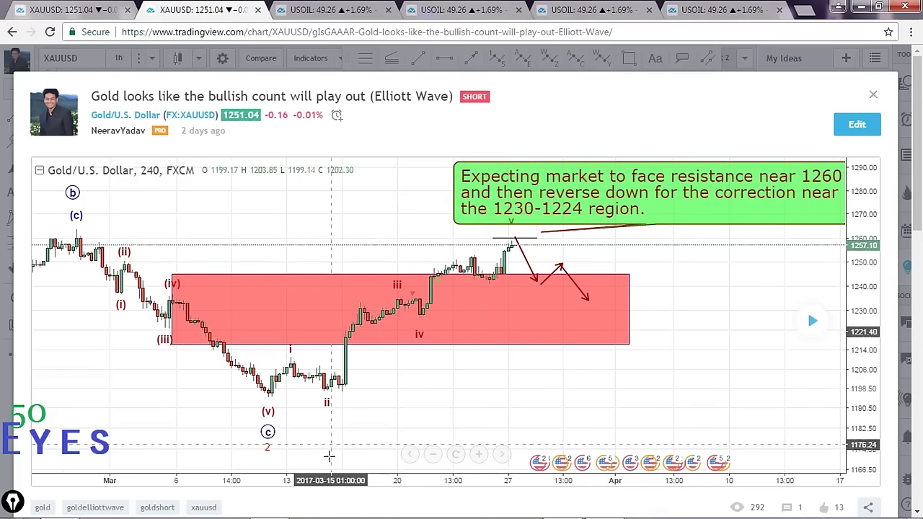
left_click_drag(350, 484, 487, 478)
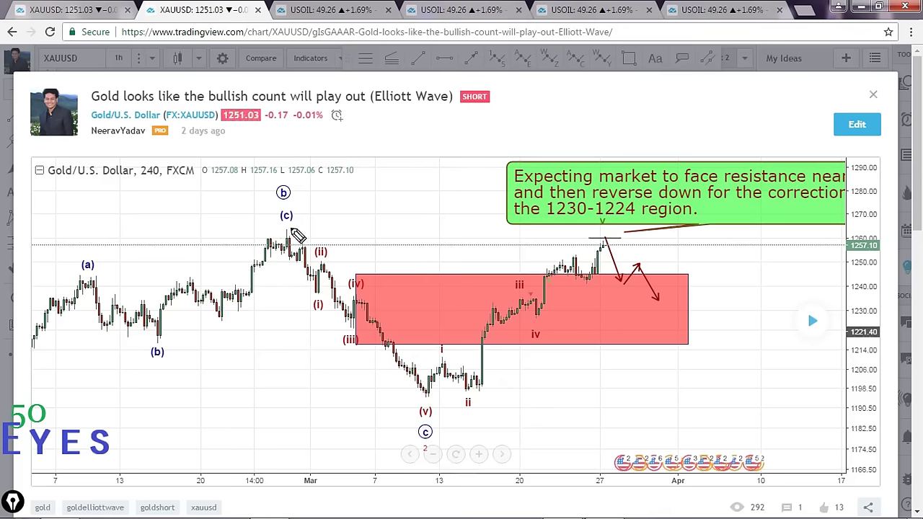
left_click_drag(297, 235, 286, 240)
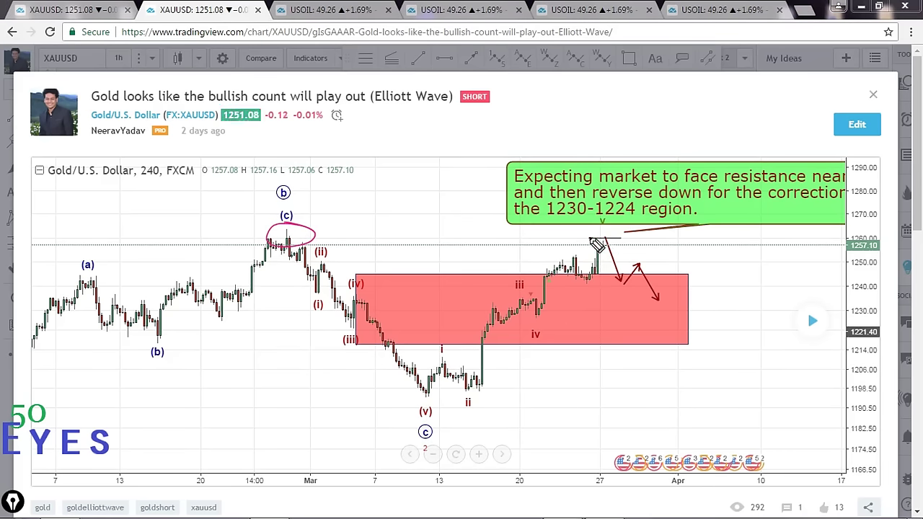
key("Escape")
key("ctrl")
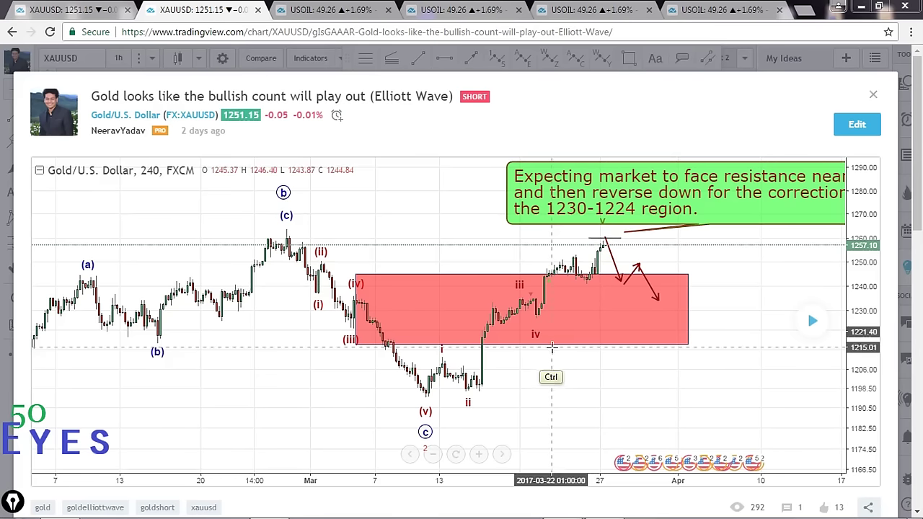
- Play the idea's chart forward to load the price action since publication, and mark the wave v high with ink
left_click_drag(486, 476, 409, 476)
left_click_drag(493, 479, 437, 477)
left_click_drag(855, 442, 793, 385)
left_click_drag(738, 400, 739, 401)
left_click(812, 329)
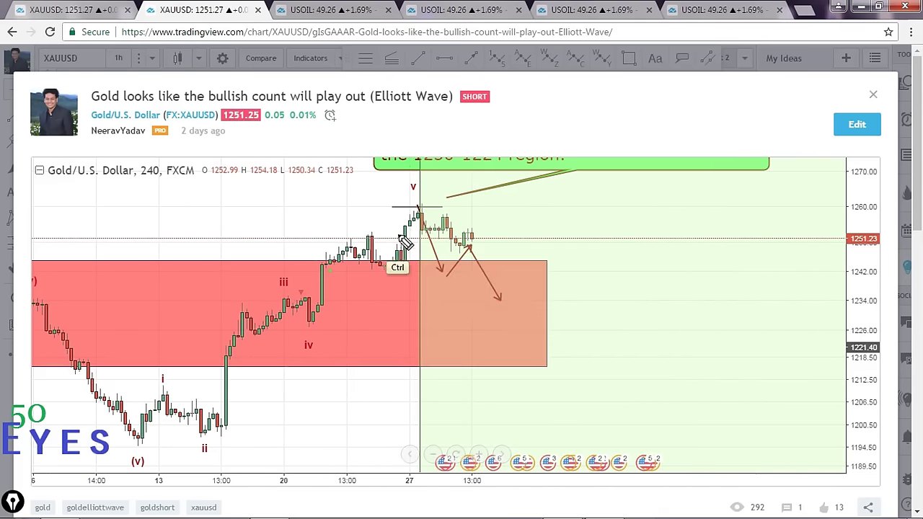
mouse_move(424, 203)
left_mouse_down()
mouse_move(415, 229)
mouse_move(430, 220)
mouse_move(421, 207)
left_mouse_up()
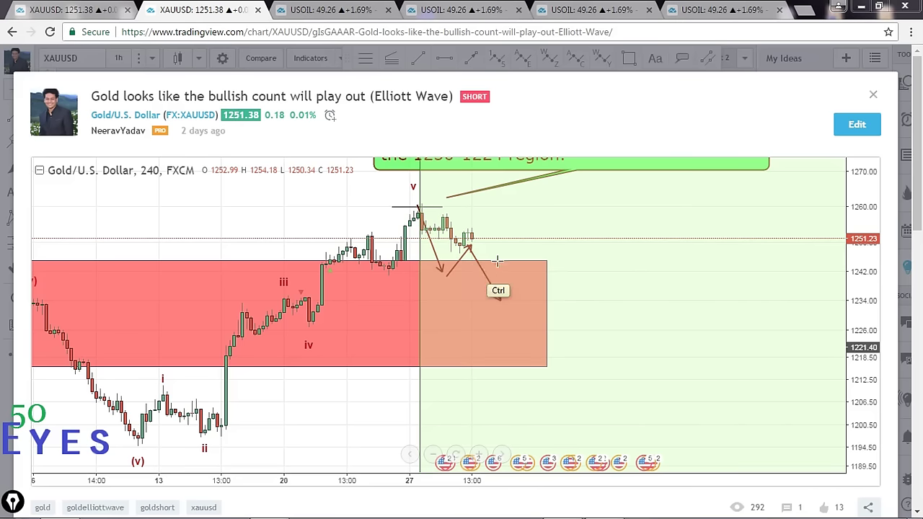
- Close the published idea and hide the My Ideas list, framing waves i to v on the hourly XAUUSD chart
left_click(874, 96)
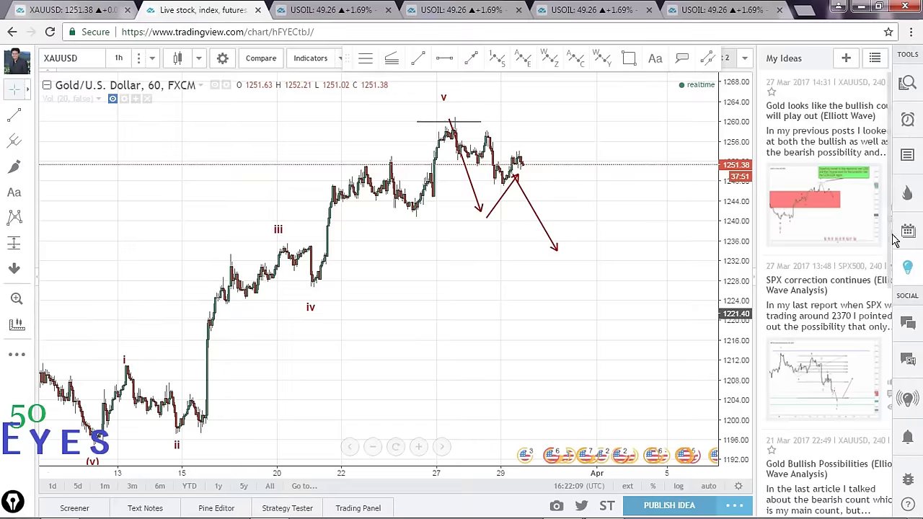
left_click(908, 267)
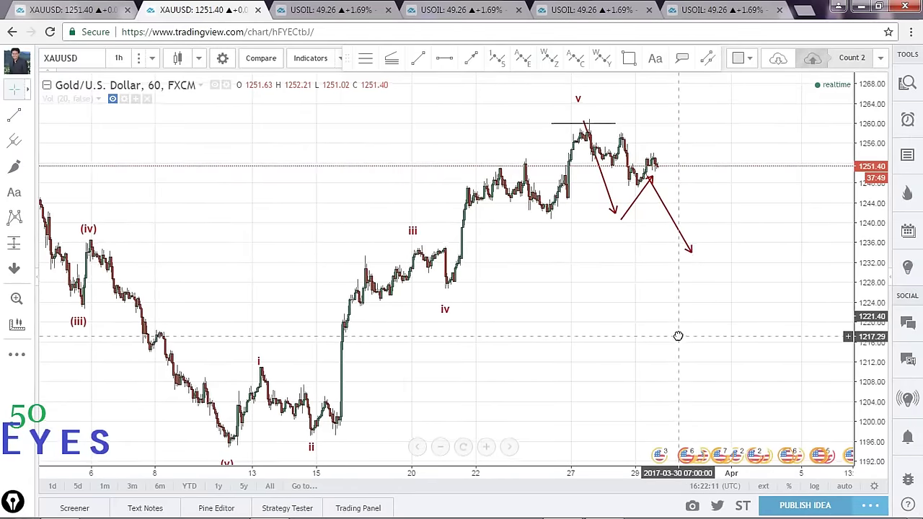
left_click_drag(871, 292, 871, 311)
left_click_drag(466, 462, 520, 469)
left_click_drag(559, 396, 531, 376)
left_click_drag(857, 274, 853, 324)
- Circle the wave 2 label, trace the rise through waves i to v in ink, and remove the ink marks
mouse_move(292, 417)
left_mouse_down()
mouse_move(258, 435)
mouse_move(296, 416)
left_mouse_up()
left_click_drag(287, 352, 323, 337)
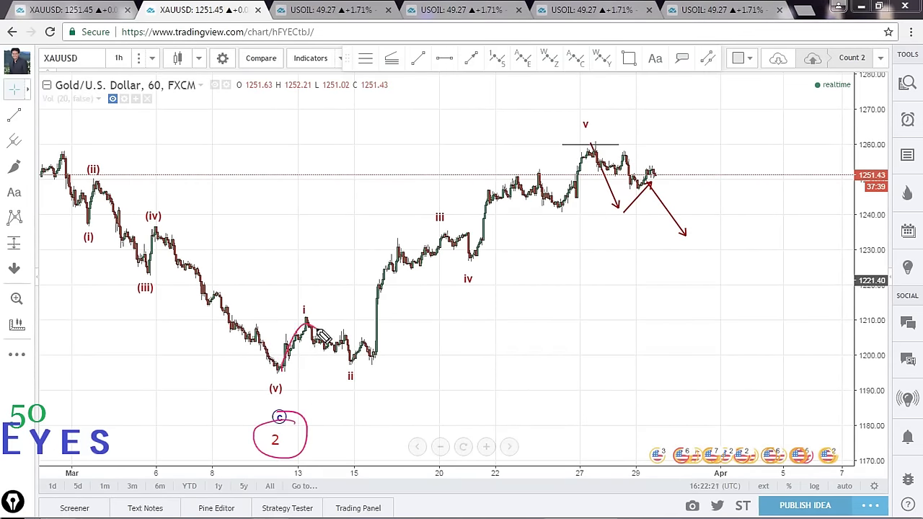
left_click_drag(450, 246, 571, 151)
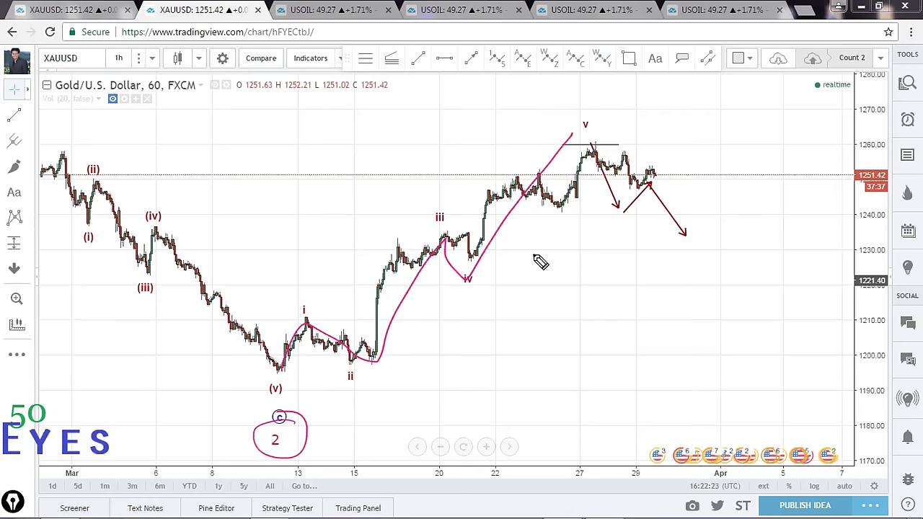
key("ctrl+z")
key("ctrl+z")
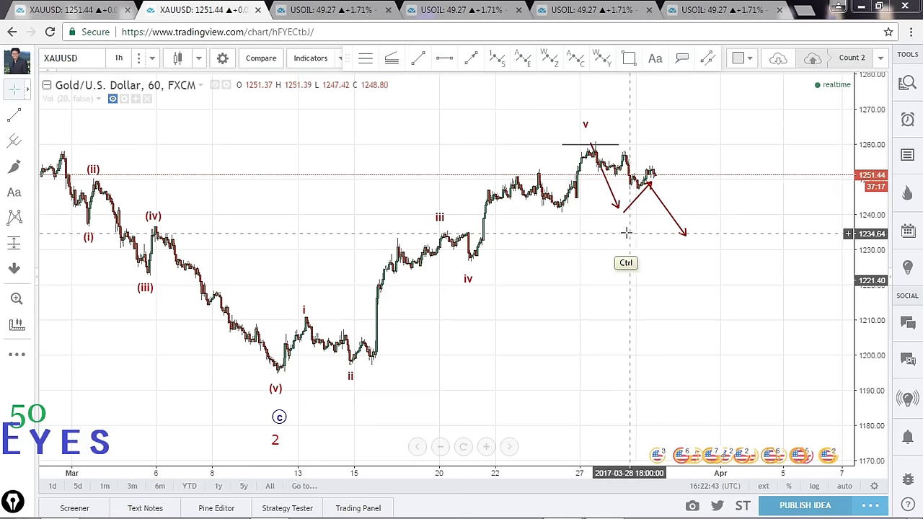
- Delete the three projection arrows drawn from the wave v high
left_click(615, 207)
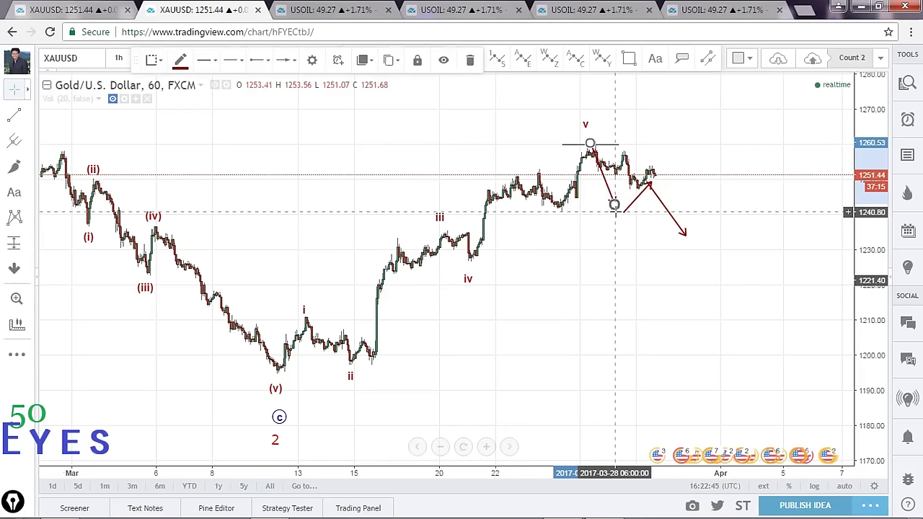
key("Delete")
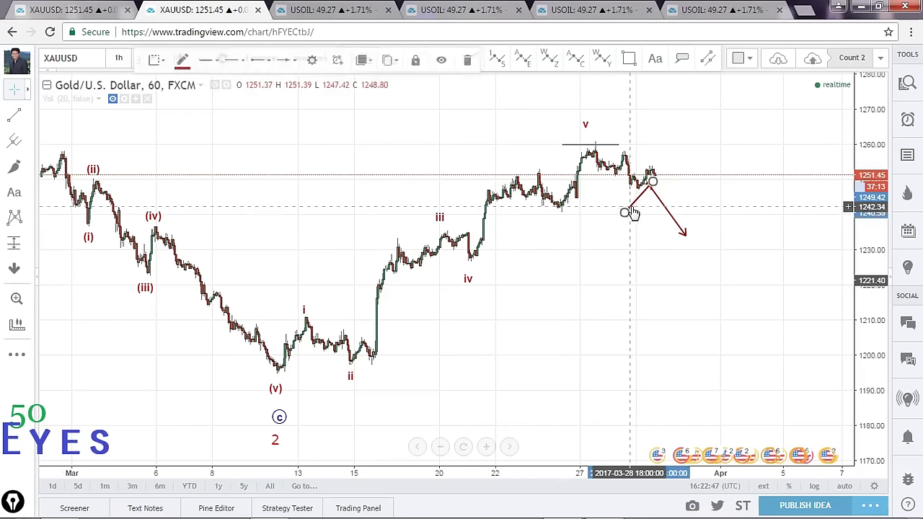
scroll(684, 233, "up", 3)
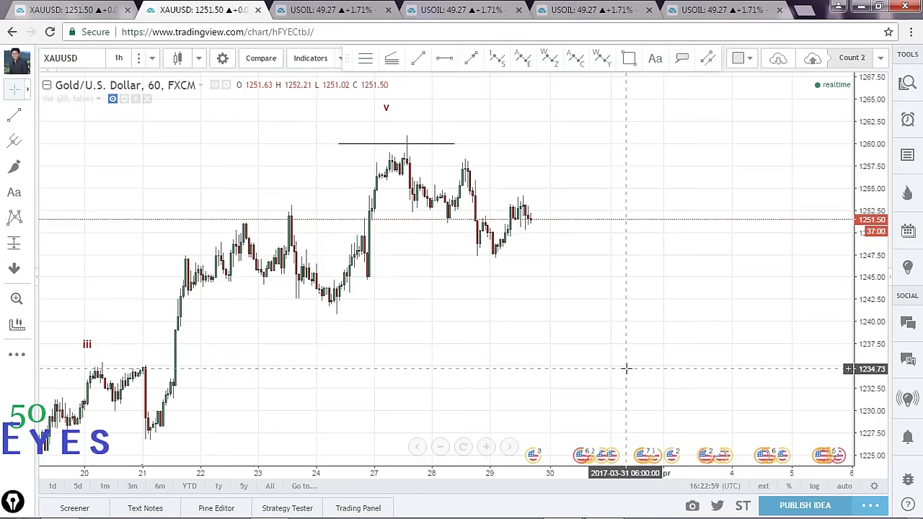
- Draw a trend line from the wave v high at about 1260.84 down across the lower highs to about 1250.22
left_click_drag(463, 475, 414, 468)
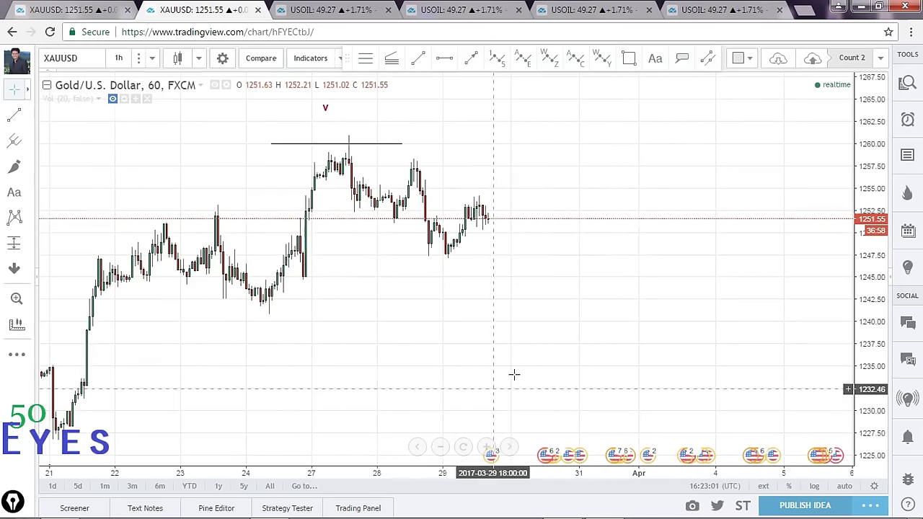
left_click_drag(553, 373, 649, 374)
left_click_drag(873, 396, 871, 369)
left_click_drag(796, 374, 795, 393)
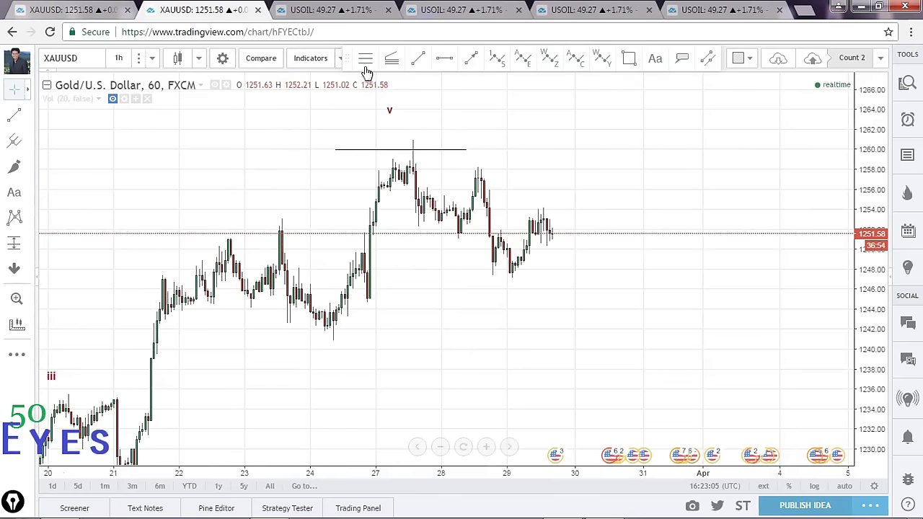
left_click(418, 60)
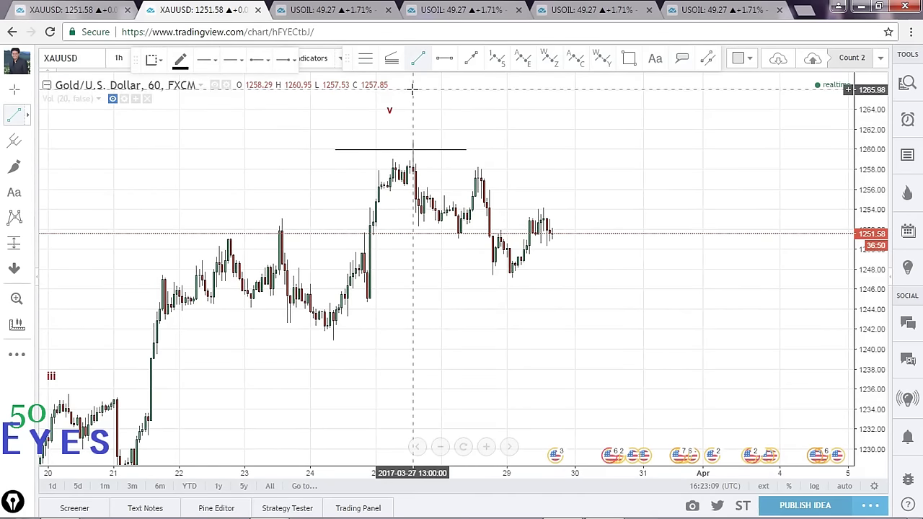
left_click(412, 140)
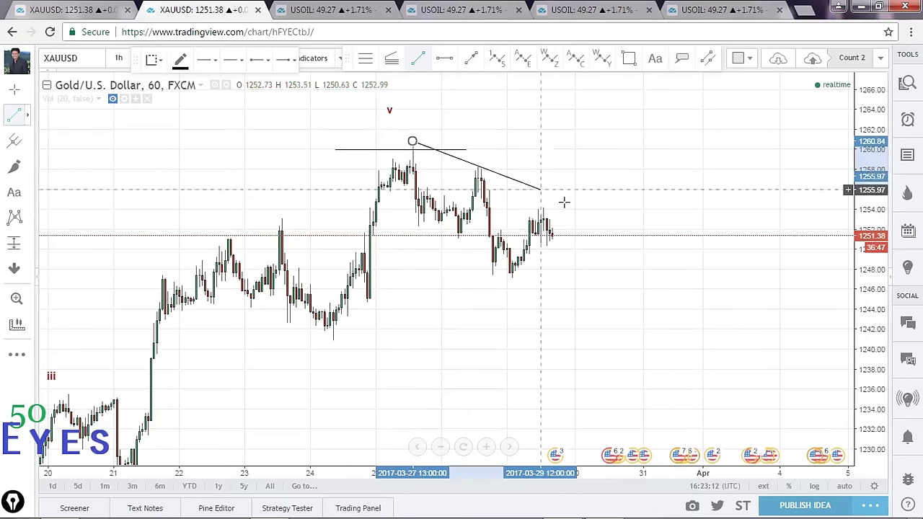
left_click(626, 246)
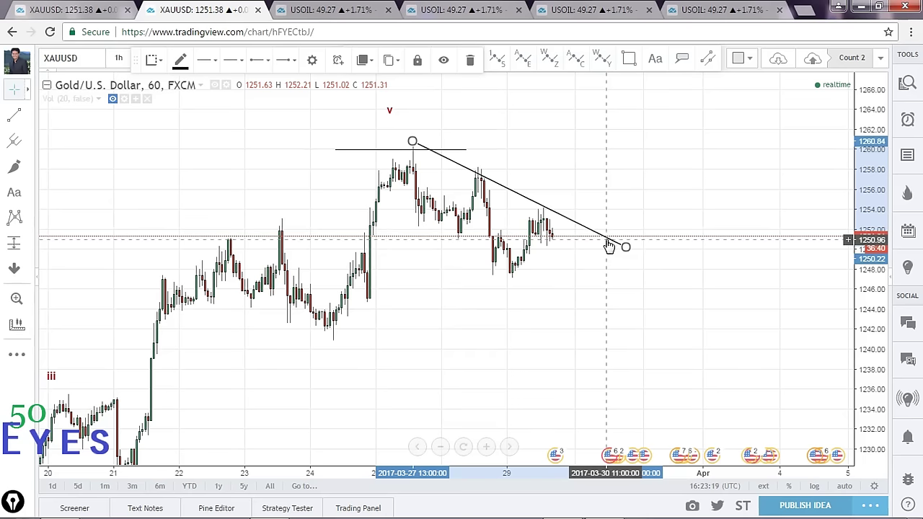
- Clone the descending trend line and place the copy along the recent lows to form a parallel downward channel
left_click(612, 241)
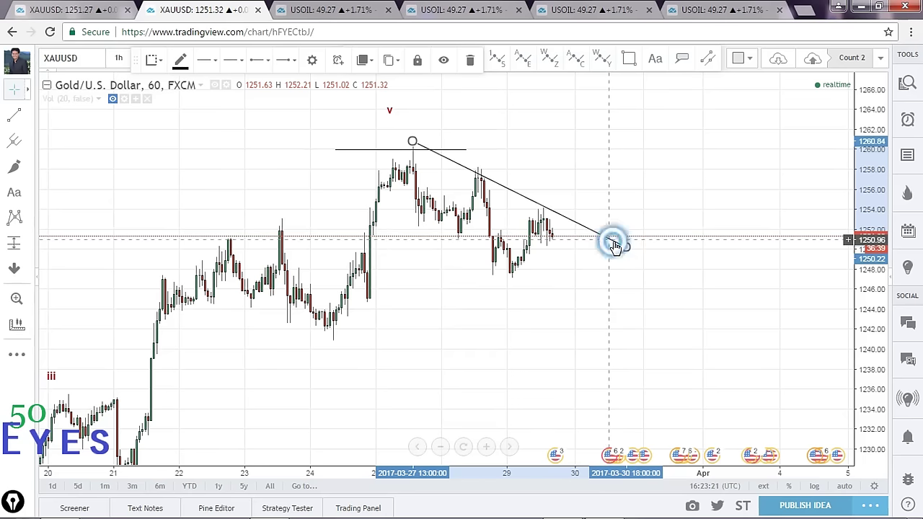
right_click(618, 247)
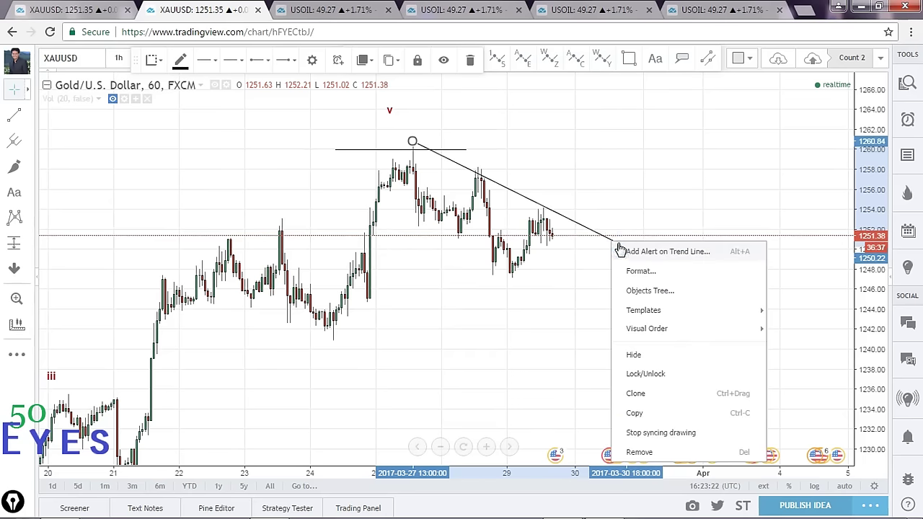
left_click(636, 393)
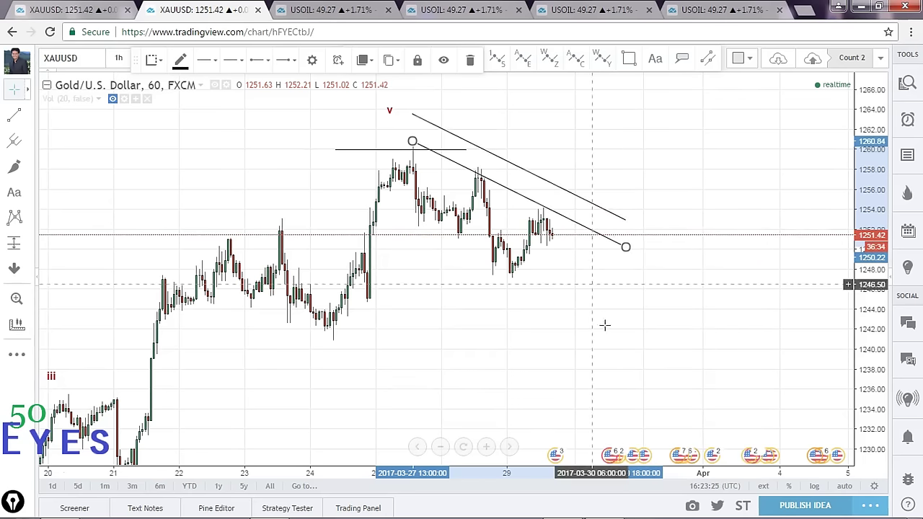
left_click(596, 188)
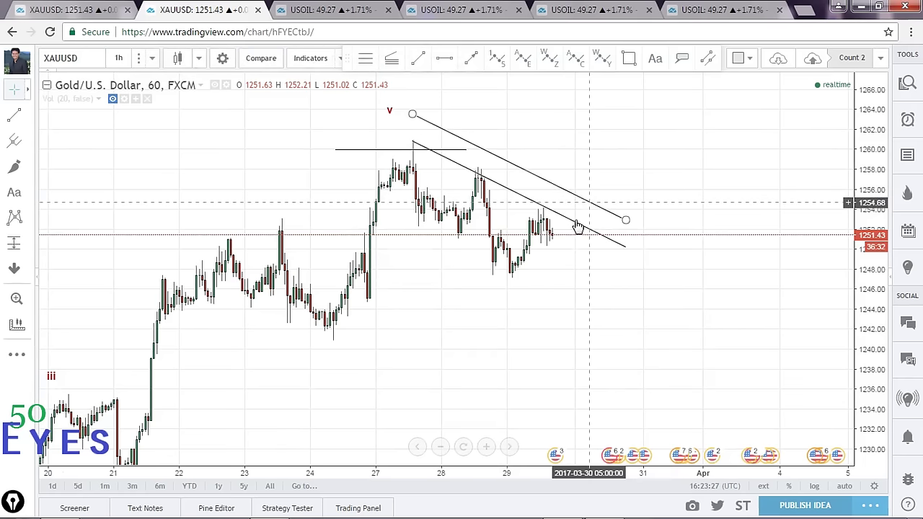
mouse_move(558, 186)
left_mouse_down()
mouse_move(501, 280)
mouse_move(524, 281)
mouse_move(531, 272)
left_mouse_up()
left_click(640, 286)
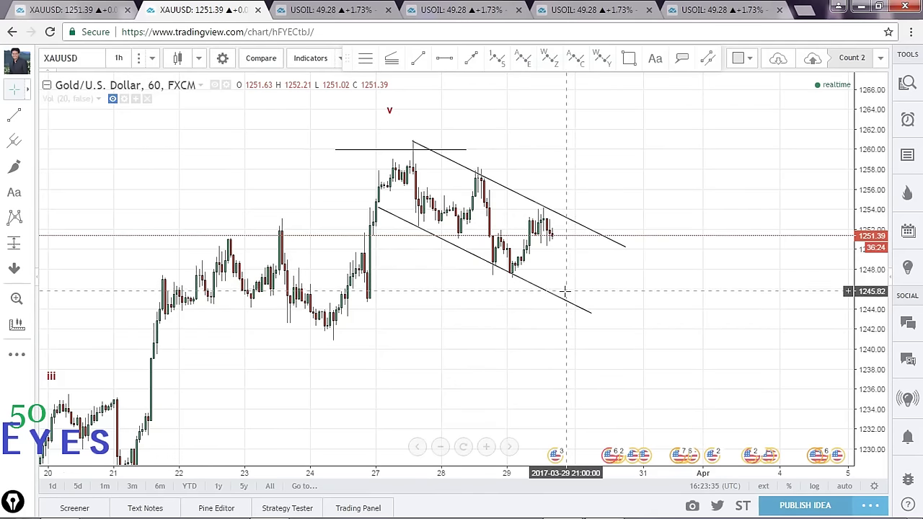
- Sketch a path bouncing inside the channel, dipping to about 1242 and zigzagging up past 1254, and undo the ink
key("ctrl")
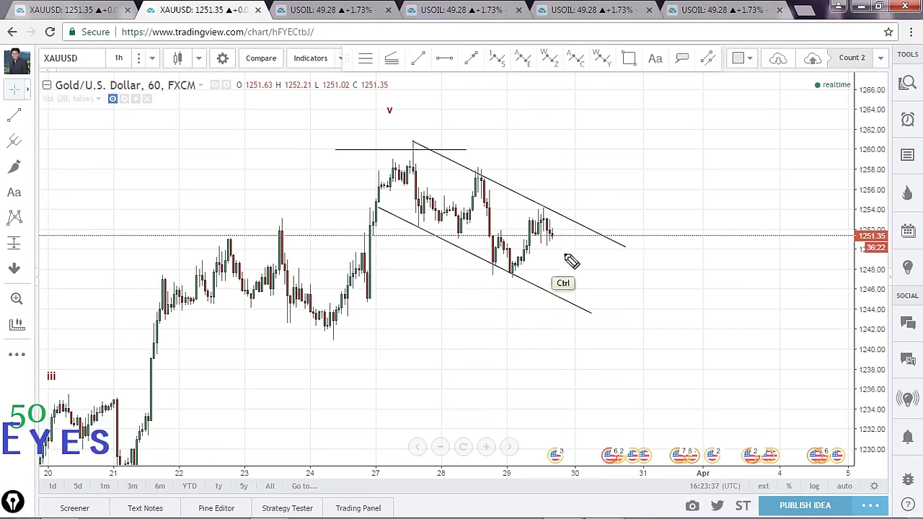
mouse_move(550, 232)
left_mouse_down()
mouse_move(566, 299)
mouse_move(606, 236)
left_mouse_up()
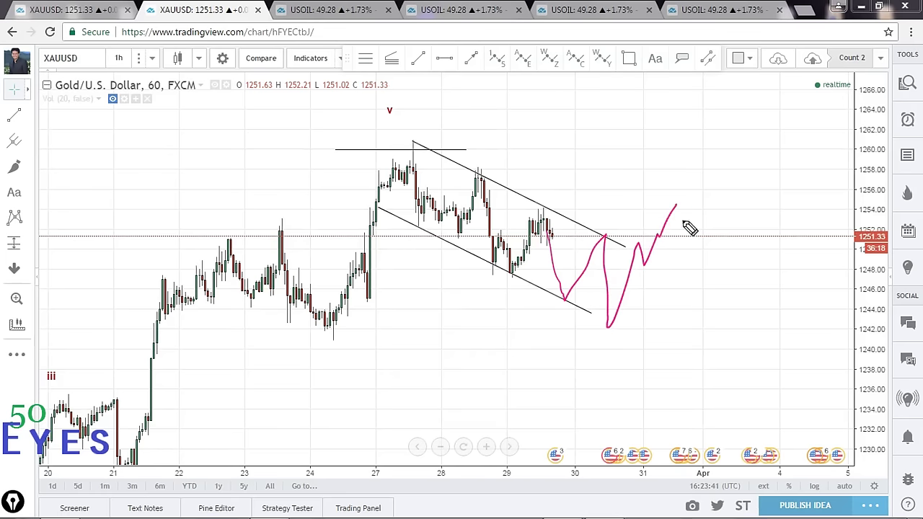
key("ctrl+z")
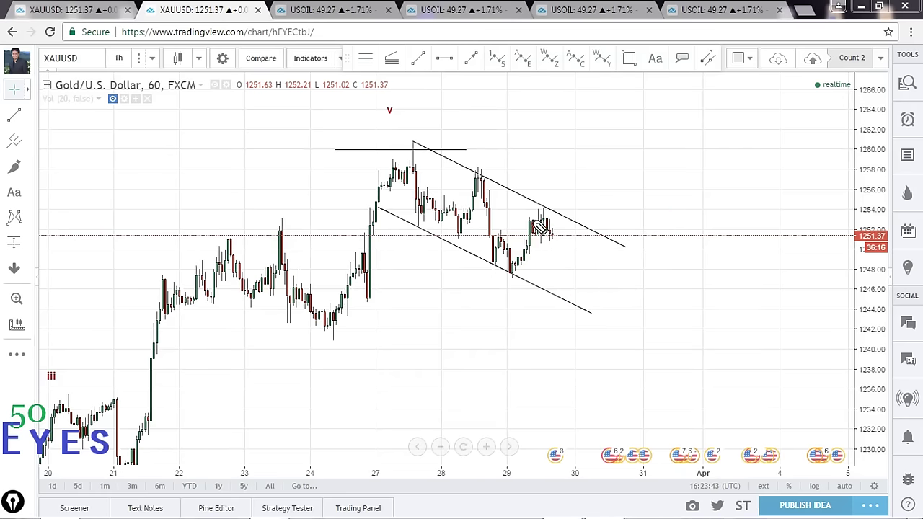
- Sketch a channel bounce, a drop to about 1236, the upper line's extension, and a breakout rise to about 1258 with an arrow beside it
mouse_move(550, 232)
left_mouse_down()
mouse_move(570, 299)
mouse_move(612, 246)
left_mouse_up()
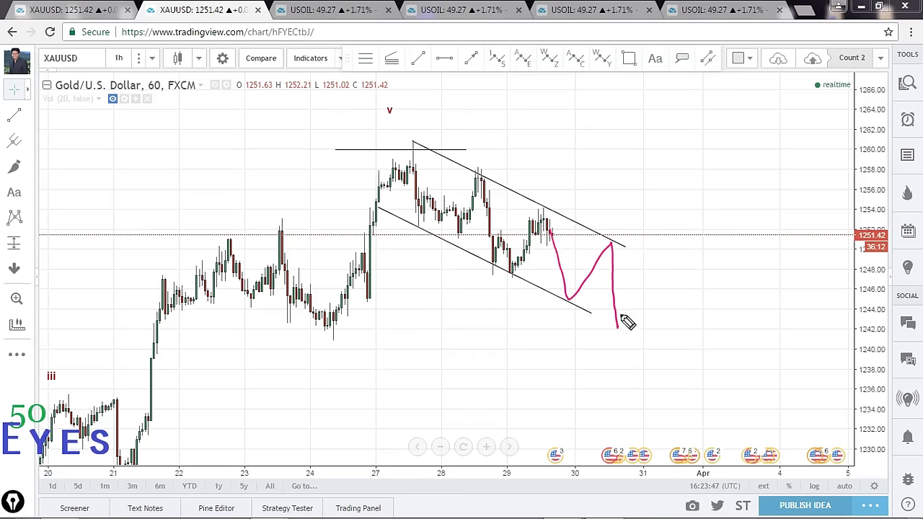
left_click_drag(616, 328, 625, 391)
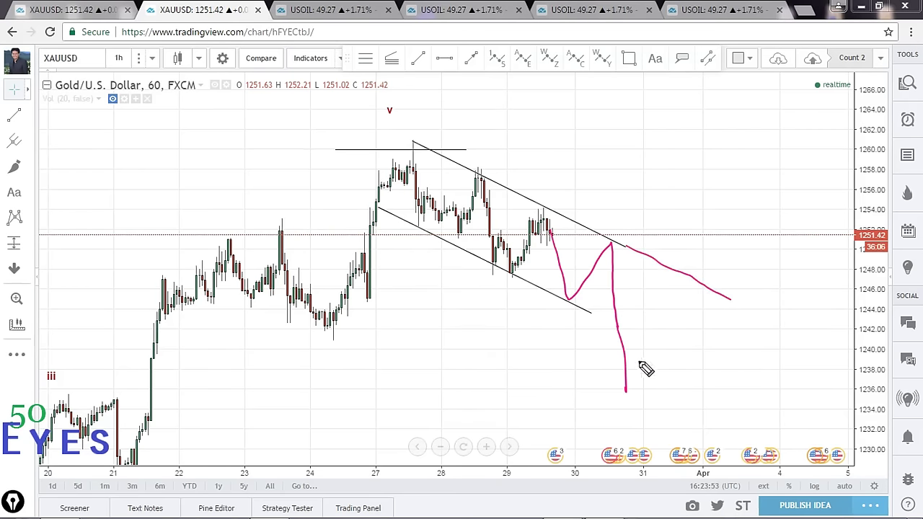
left_click_drag(634, 392, 690, 299)
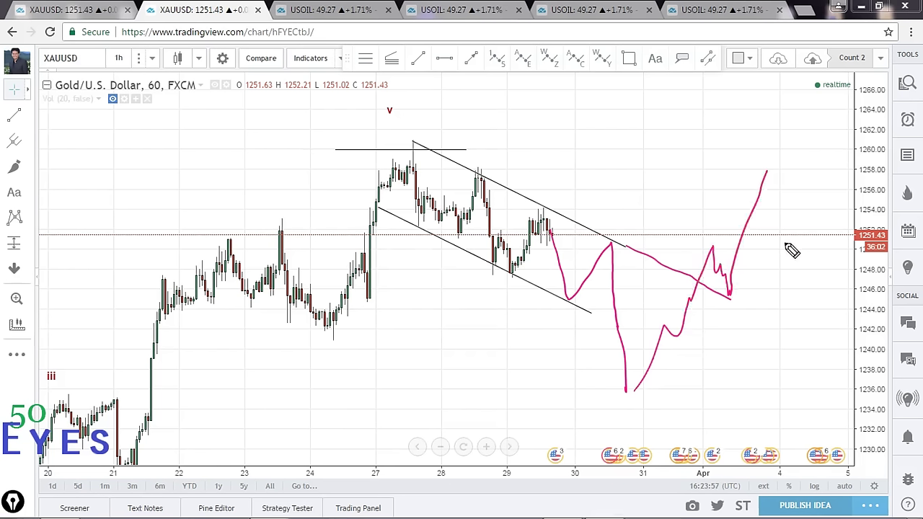
left_click_drag(792, 234, 795, 230)
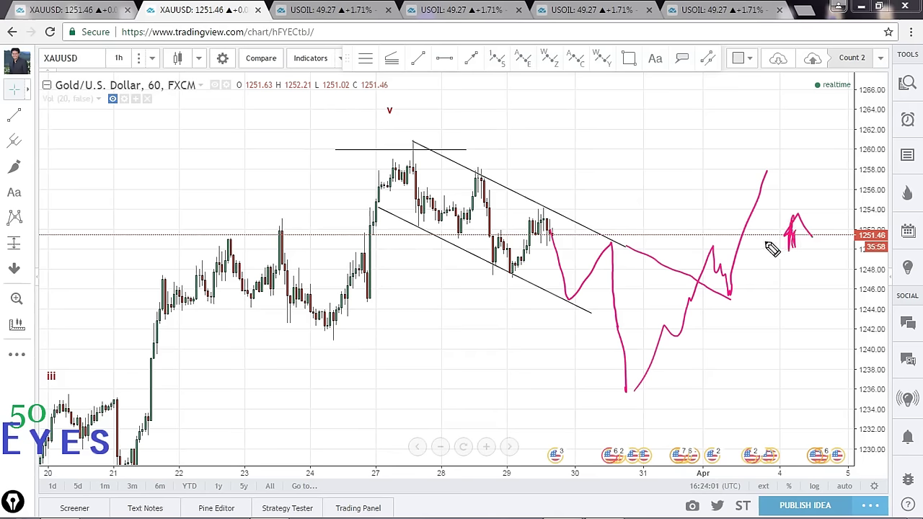
- Clear the sketched paths and draw a Fibonacci retracement from the wave (v) low at 1194.66 to the wave v high at 1260.49
key("ctrl+shift+7")
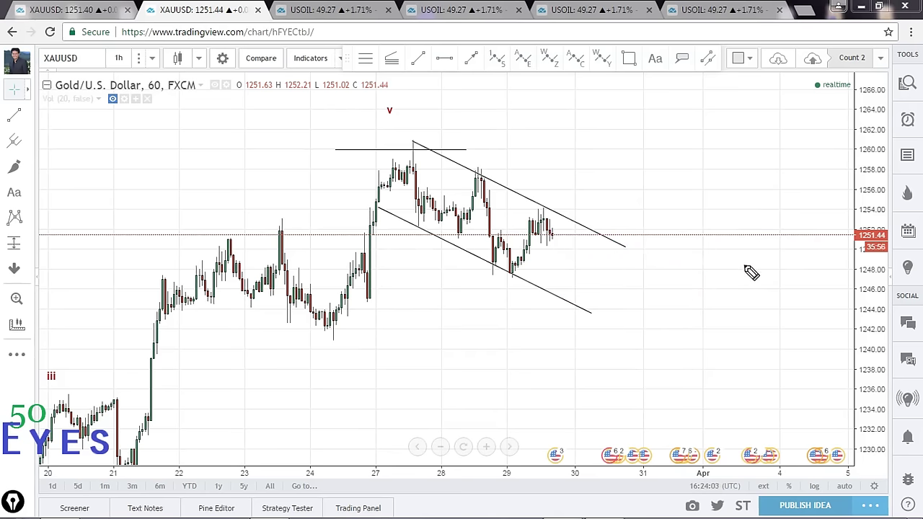
key("ctrl")
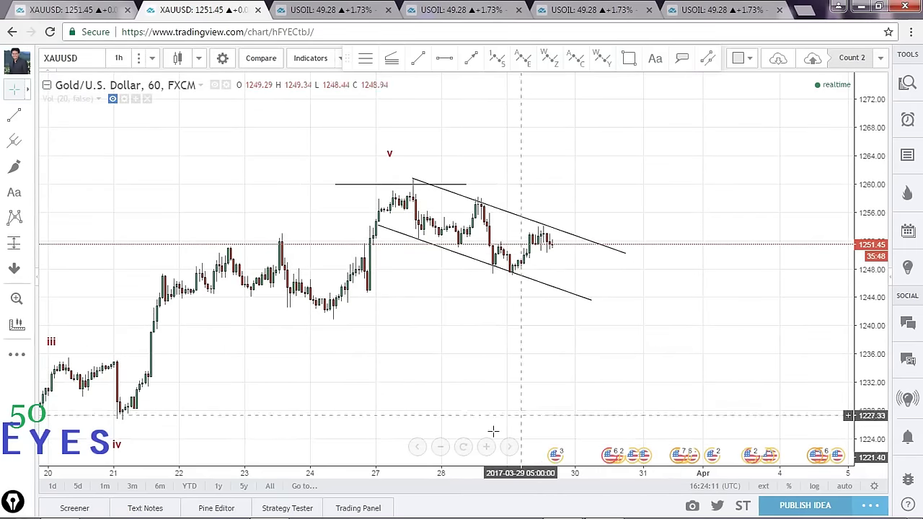
left_click_drag(473, 465, 552, 469)
left_click_drag(487, 478, 645, 476)
left_click_drag(620, 370, 541, 259)
left_click_drag(856, 249, 851, 381)
left_click_drag(742, 333, 727, 304)
left_click_drag(865, 318, 864, 342)
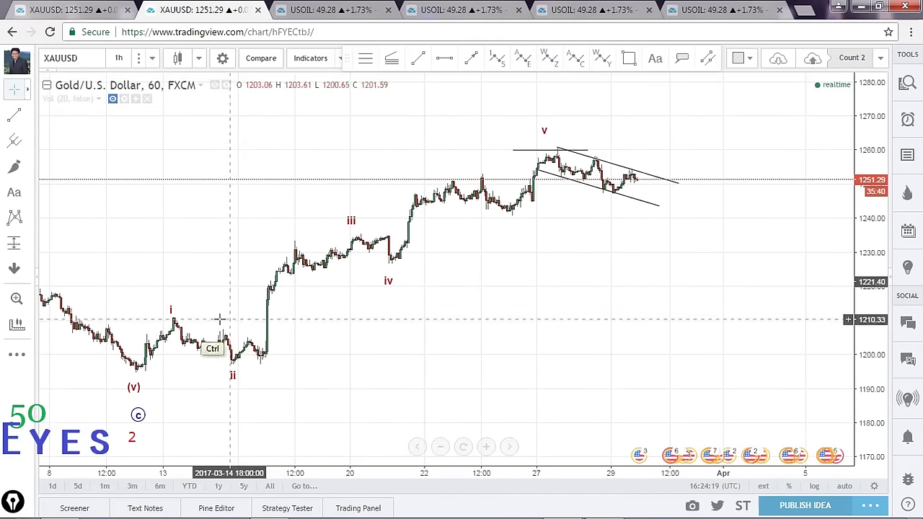
left_click_drag(127, 371, 173, 369)
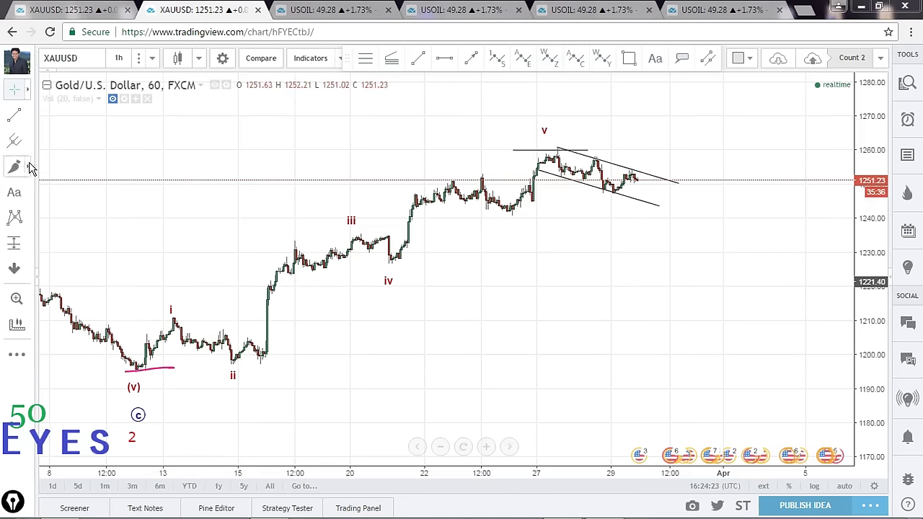
left_click(366, 63)
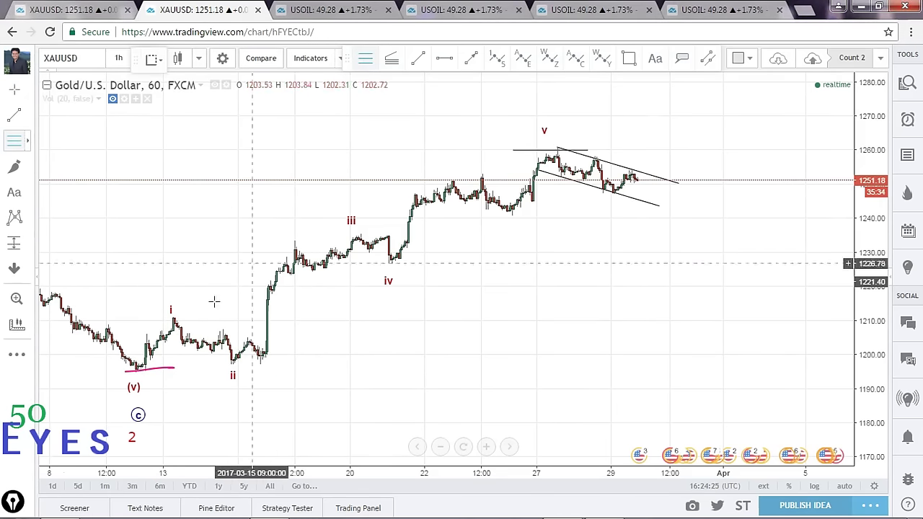
left_click(157, 373)
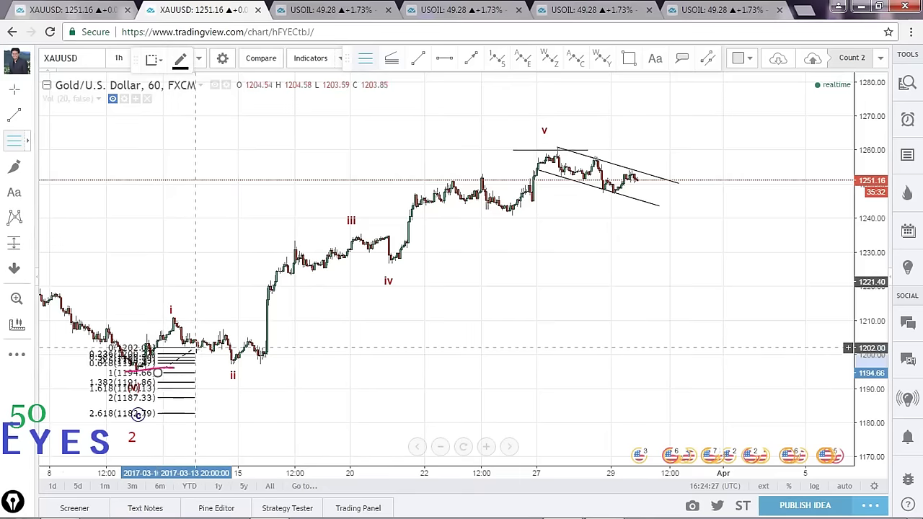
mouse_move(199, 350)
left_mouse_down()
mouse_move(570, 220)
mouse_move(734, 178)
mouse_move(747, 148)
left_mouse_up()
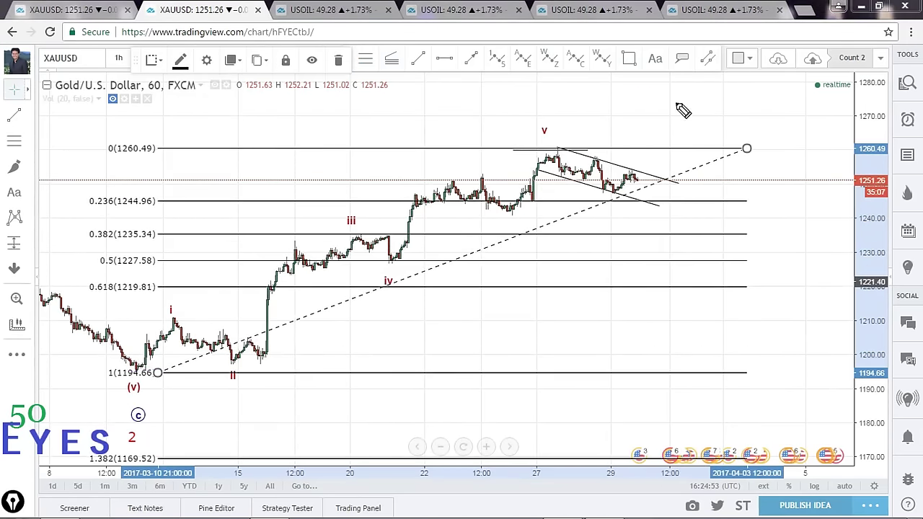
- Circle the wave i to v advance by hand, write "1st of the 3rd" beside it, and circle the wave 2 label
mouse_move(621, 122)
left_mouse_down()
mouse_move(438, 129)
mouse_move(180, 311)
mouse_move(570, 126)
left_mouse_up()
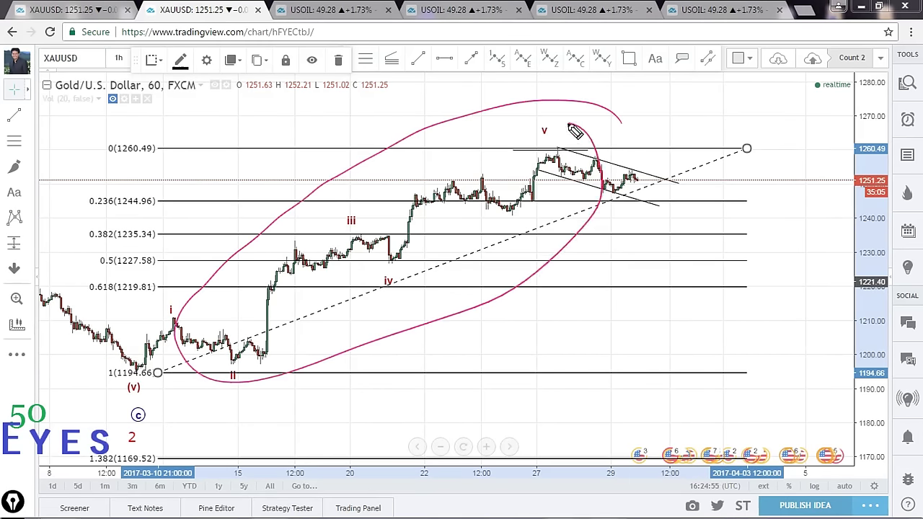
mouse_move(670, 104)
left_mouse_down()
mouse_move(690, 117)
mouse_move(782, 109)
mouse_move(848, 123)
mouse_move(863, 117)
left_mouse_up()
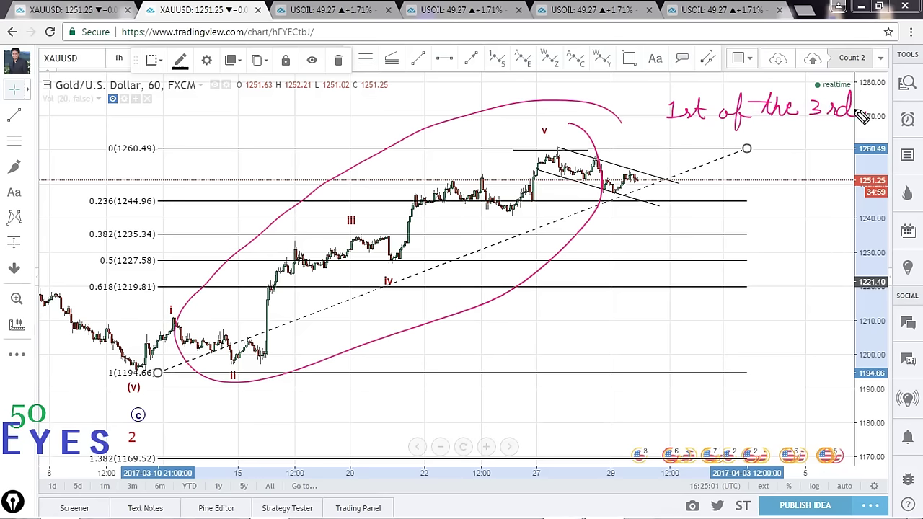
left_click_drag(126, 433, 137, 412)
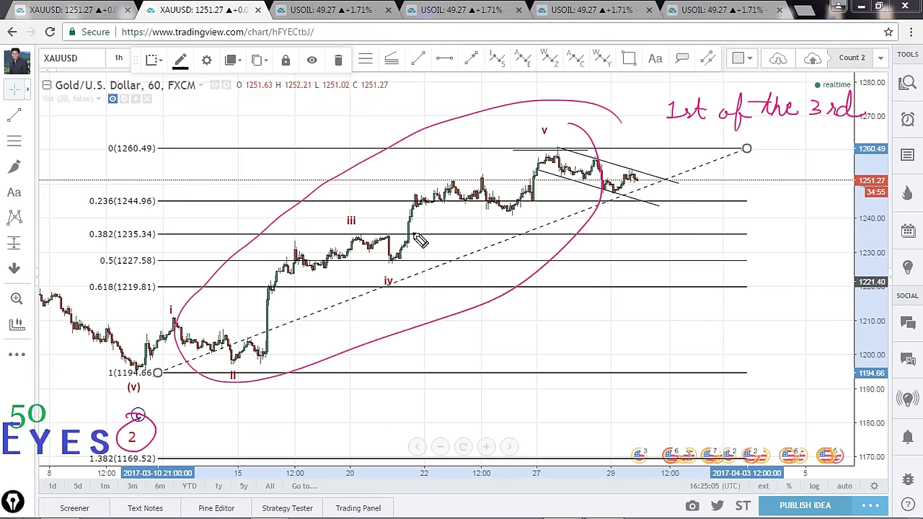
- Sketch a rising five-wave path numbered 1 to 5, circle its first two waves, and clear all the ink
mouse_move(656, 370)
left_mouse_down()
mouse_move(690, 329)
mouse_move(714, 340)
mouse_move(767, 298)
mouse_move(804, 222)
left_mouse_up()
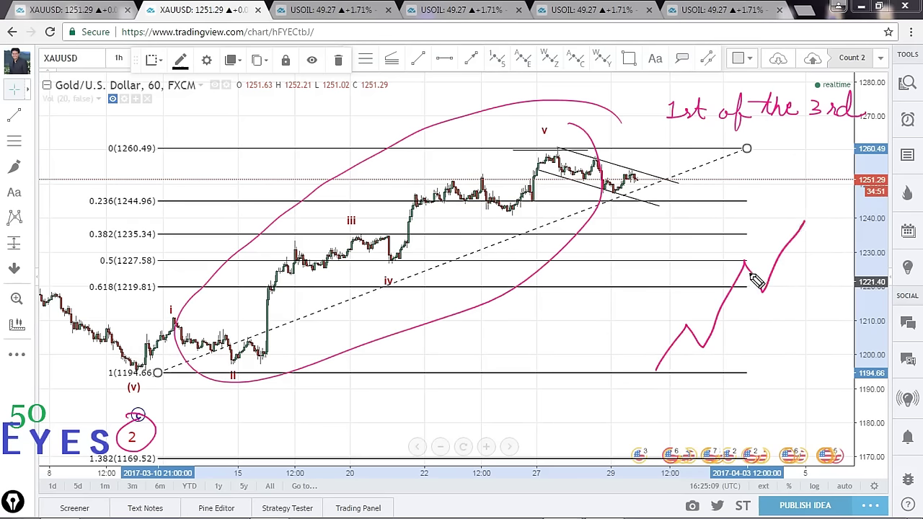
left_click_drag(672, 313, 711, 367)
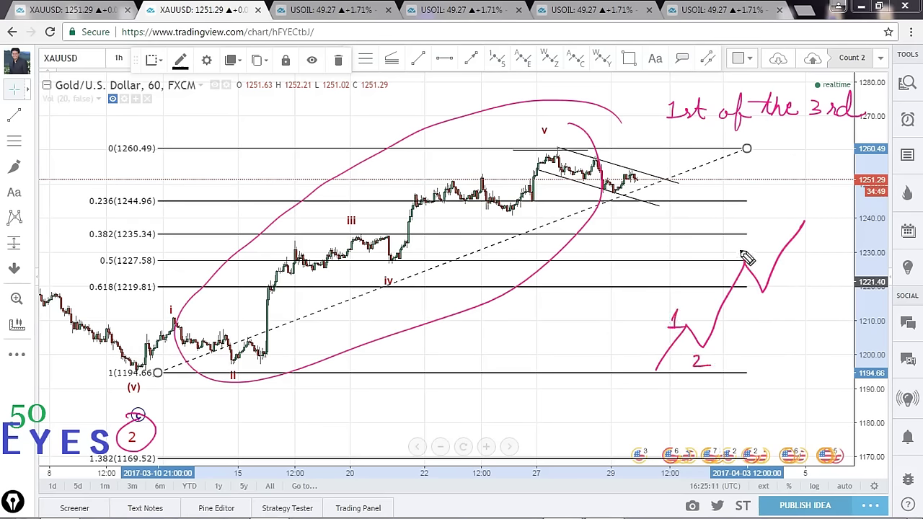
mouse_move(763, 292)
left_mouse_down()
mouse_move(784, 309)
mouse_move(769, 326)
left_mouse_up()
left_click_drag(818, 192, 801, 215)
mouse_move(688, 334)
left_mouse_down()
mouse_move(639, 366)
mouse_move(690, 336)
left_mouse_up()
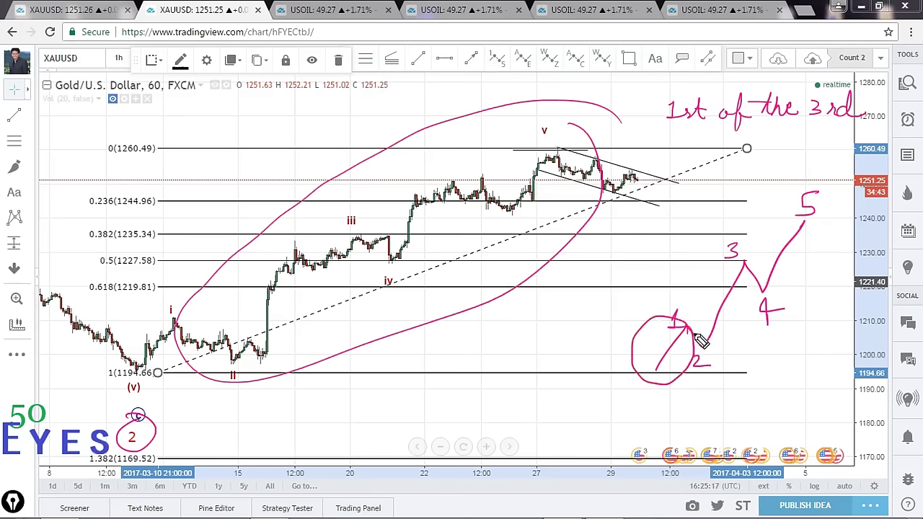
mouse_move(696, 329)
left_mouse_down()
mouse_move(707, 354)
mouse_move(694, 329)
left_mouse_up()
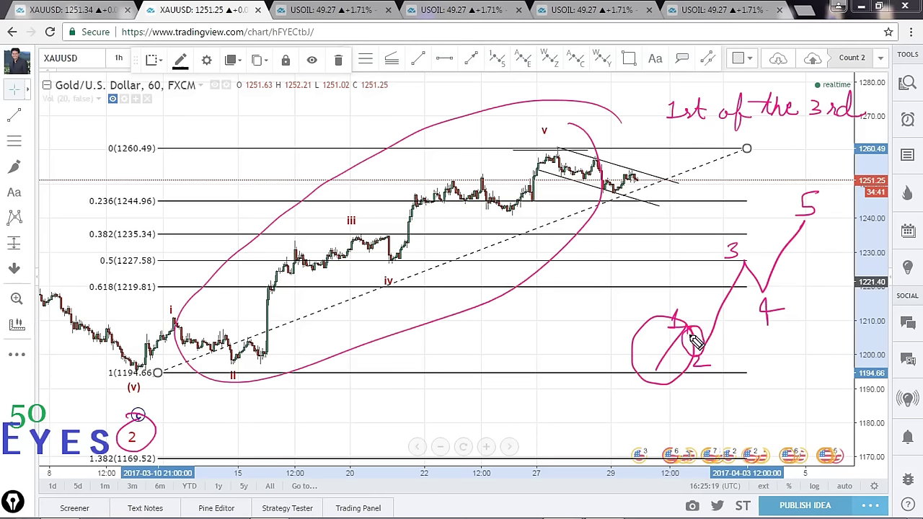
key("ctrl")
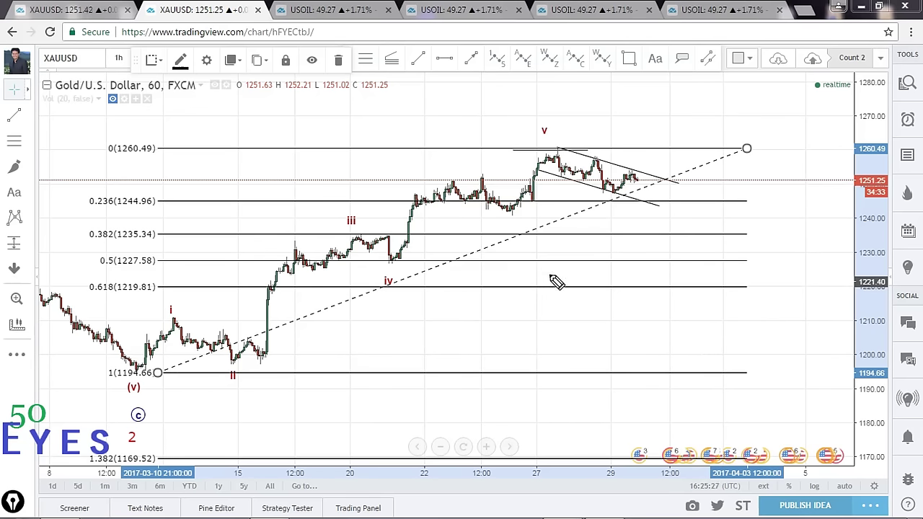
- Mark the zone between the 0.5 (1227.58) and 0.618 (1219.81) levels with a filled rectangle, and remove the Fibonacci retracement
mouse_move(107, 276)
left_mouse_down()
mouse_move(90, 252)
mouse_move(126, 281)
mouse_move(139, 277)
left_mouse_up()
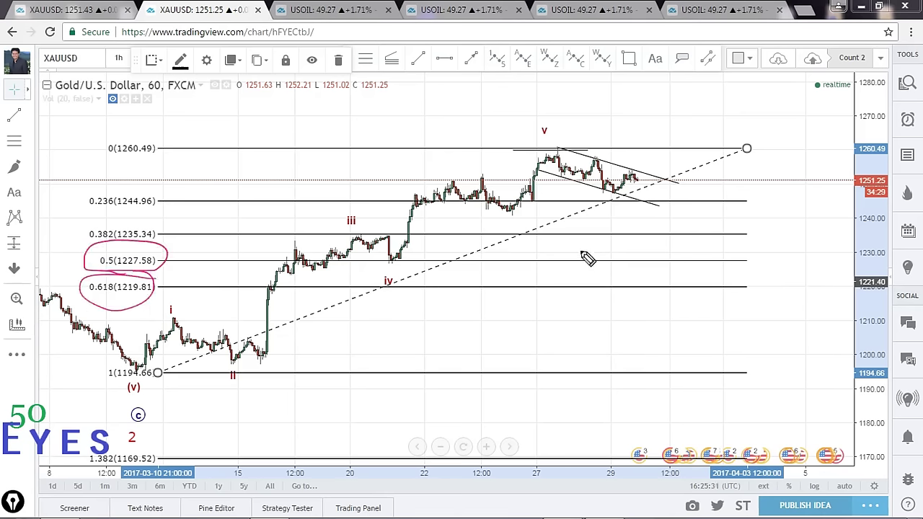
mouse_move(512, 291)
left_mouse_down()
mouse_move(545, 270)
mouse_move(592, 274)
mouse_move(613, 288)
mouse_move(725, 268)
mouse_move(746, 278)
mouse_move(765, 268)
left_mouse_up()
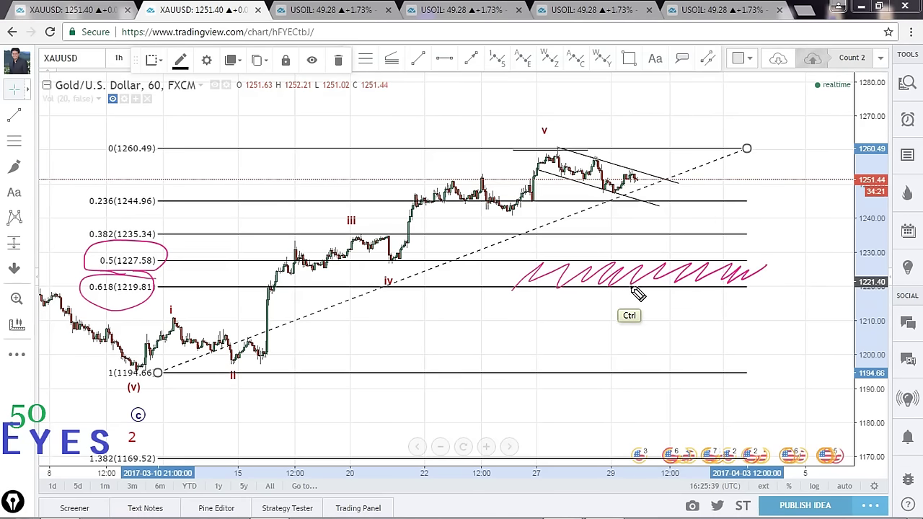
left_click(27, 167)
left_click(78, 204)
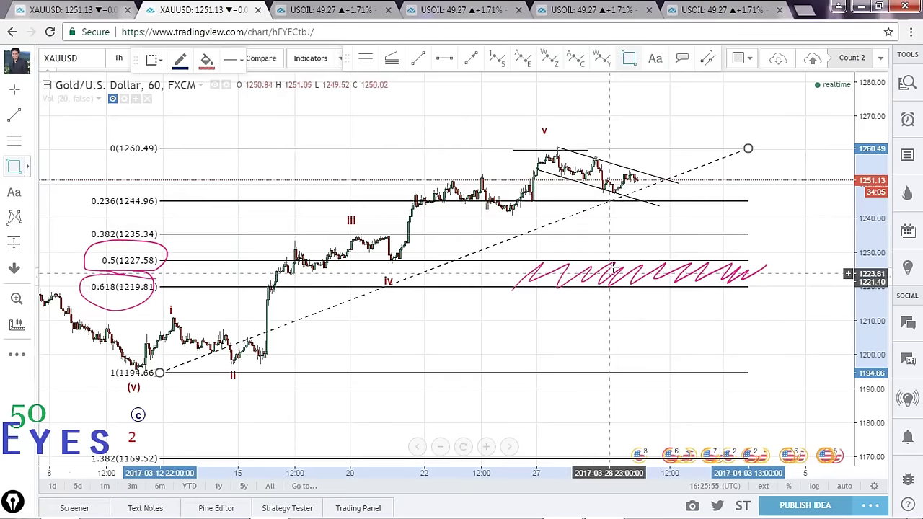
mouse_move(620, 260)
left_mouse_down()
mouse_move(711, 282)
mouse_move(794, 286)
left_mouse_up()
left_click(777, 244)
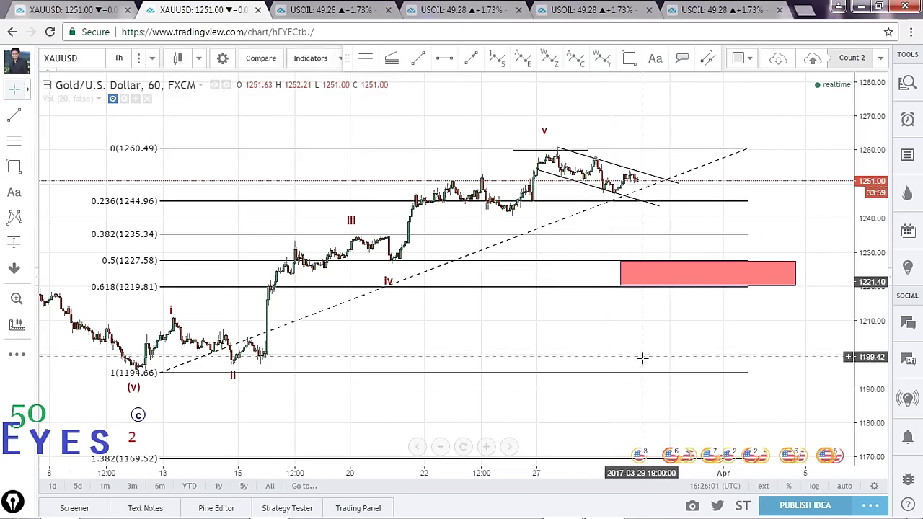
left_click(737, 372)
left_click(487, 396)
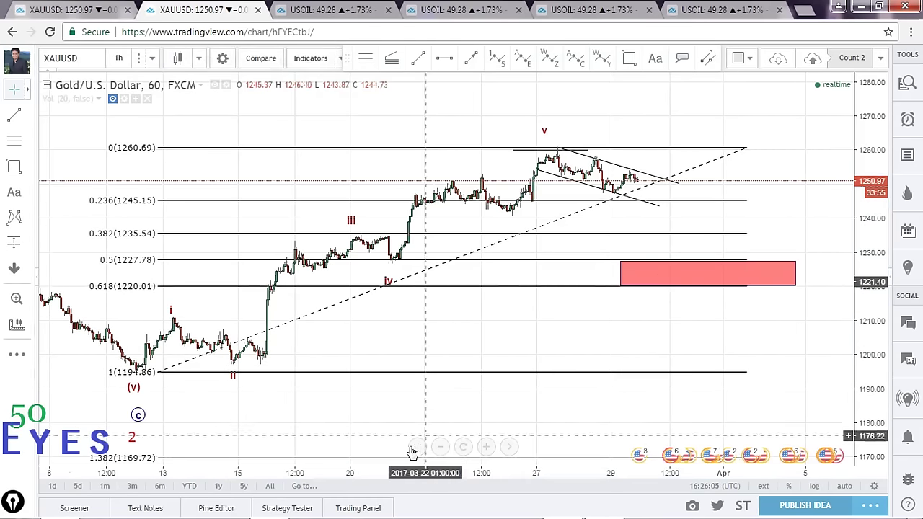
- Outline by hand the three earlier consolidations before wave (b), around waves (iii) and (iv), and between waves iii and iv
scroll(340, 476, "down", 5)
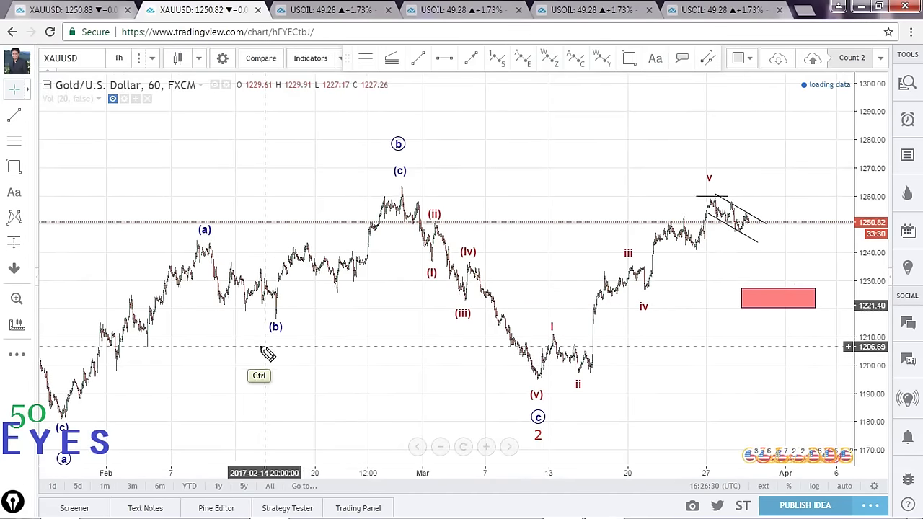
mouse_move(224, 308)
left_mouse_down()
mouse_move(307, 309)
mouse_move(220, 276)
mouse_move(258, 315)
left_mouse_up()
mouse_move(459, 277)
left_mouse_down()
mouse_move(443, 273)
mouse_move(501, 310)
mouse_move(435, 280)
mouse_move(501, 271)
left_mouse_up()
mouse_move(619, 279)
left_mouse_down()
mouse_move(650, 271)
mouse_move(588, 295)
mouse_move(603, 270)
left_mouse_up()
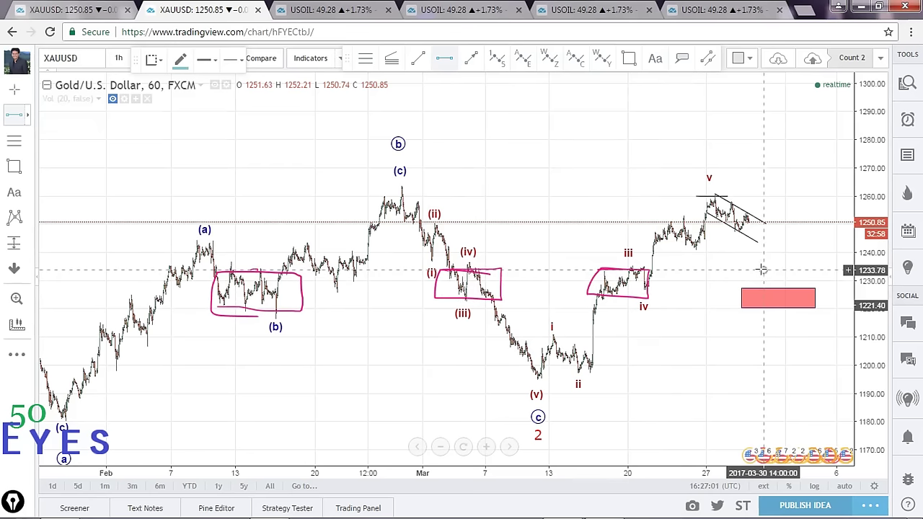
- Draw horizontal lines at about 1233.78 and 1222.75 along the outlined consolidations, and clear the hand-drawn outlines
left_click(755, 272)
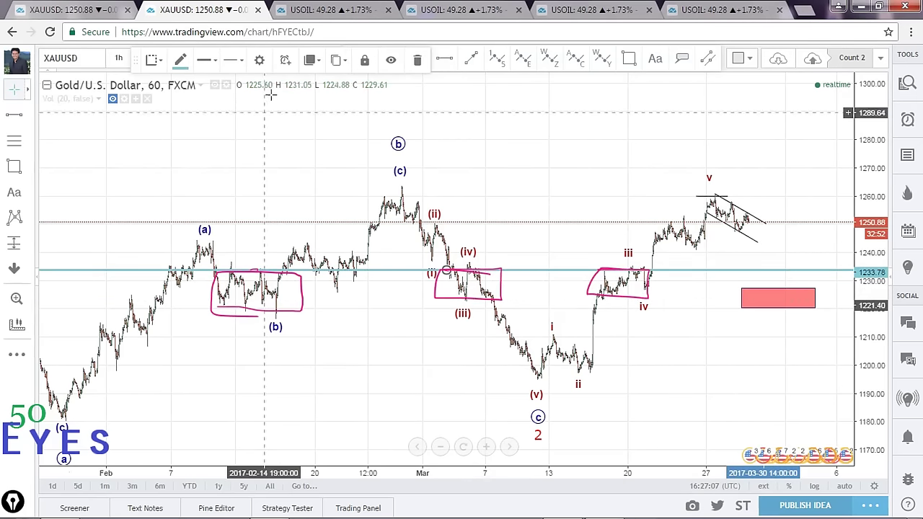
left_click(14, 114)
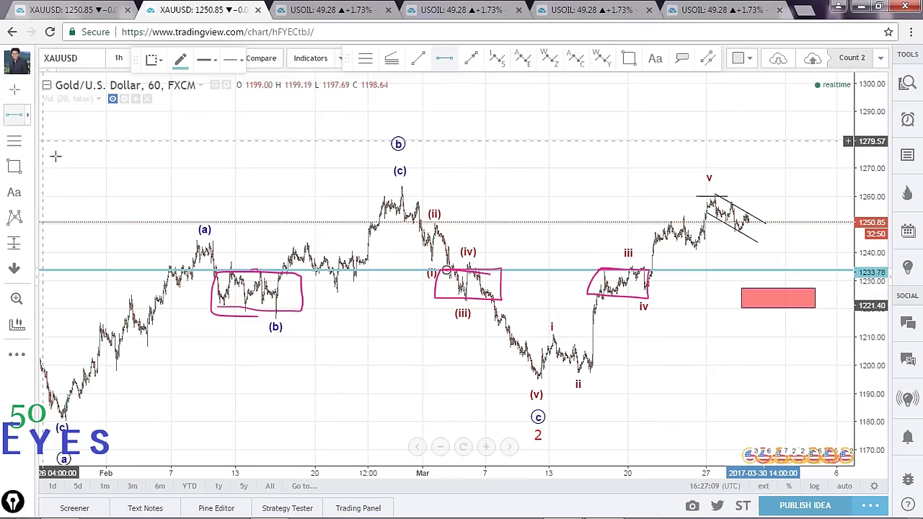
left_click(691, 302)
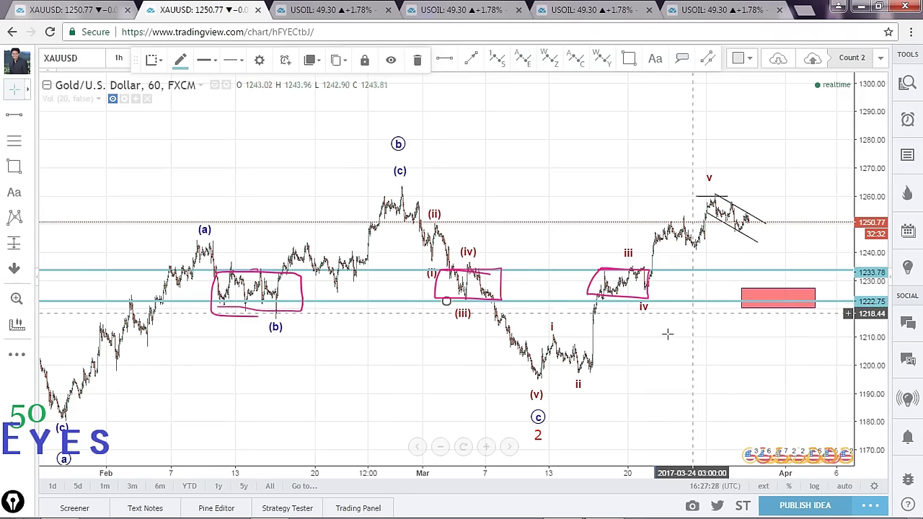
left_click_drag(497, 470, 217, 505)
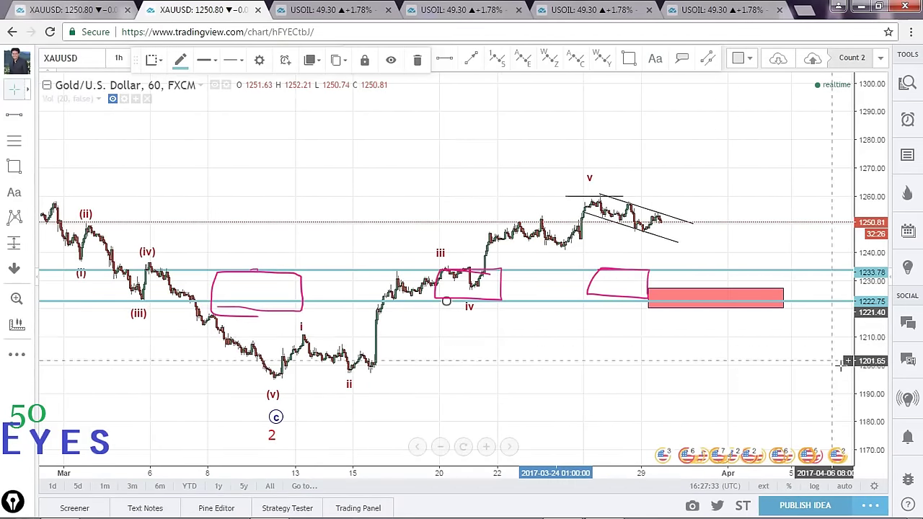
left_click_drag(866, 386, 880, 329)
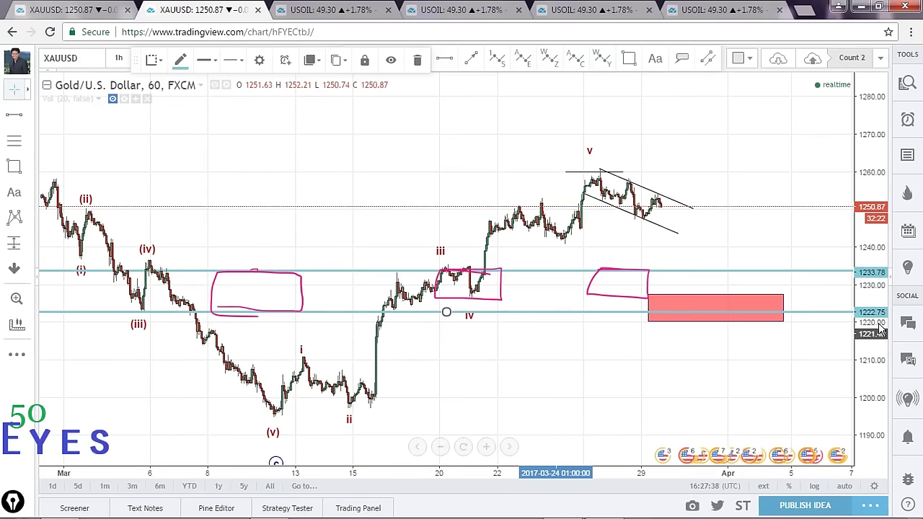
left_click(664, 309)
left_click(669, 329)
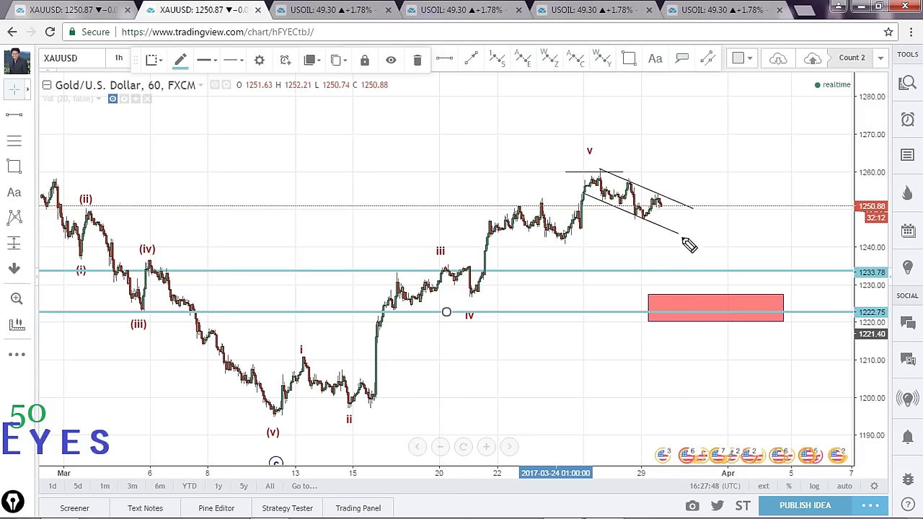
- Extend the wave v high level with a freehand line, label it "1260", and add an upward breakout arrow
left_click_drag(617, 173, 814, 176)
mouse_move(776, 152)
left_mouse_down()
mouse_move(775, 167)
mouse_move(808, 160)
left_mouse_up()
left_click_drag(820, 151, 820, 152)
mouse_move(759, 188)
left_mouse_down()
mouse_move(767, 162)
mouse_move(770, 171)
left_mouse_up()
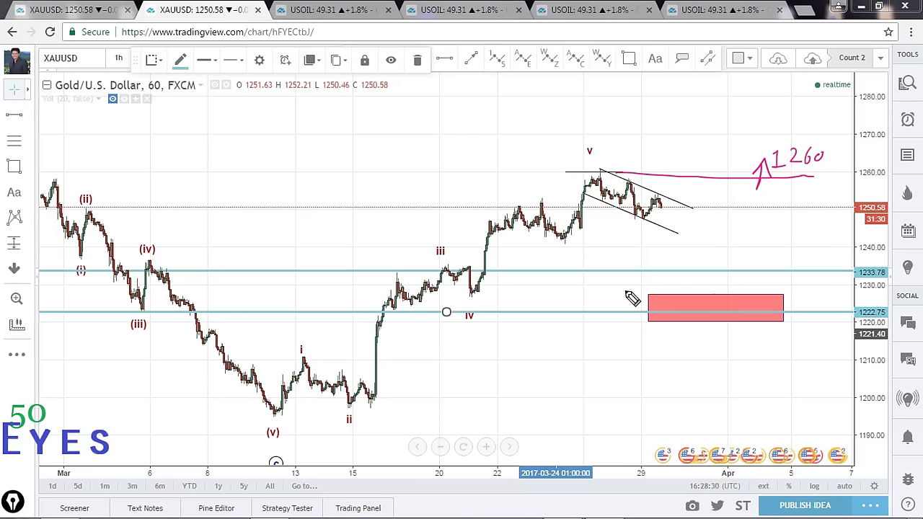
- Shade the pullback zone and add two upward arrows below its rectangle, and retrace the breakout line with a second "1260" label
mouse_move(595, 301)
left_mouse_down()
mouse_move(800, 301)
mouse_move(851, 285)
left_mouse_up()
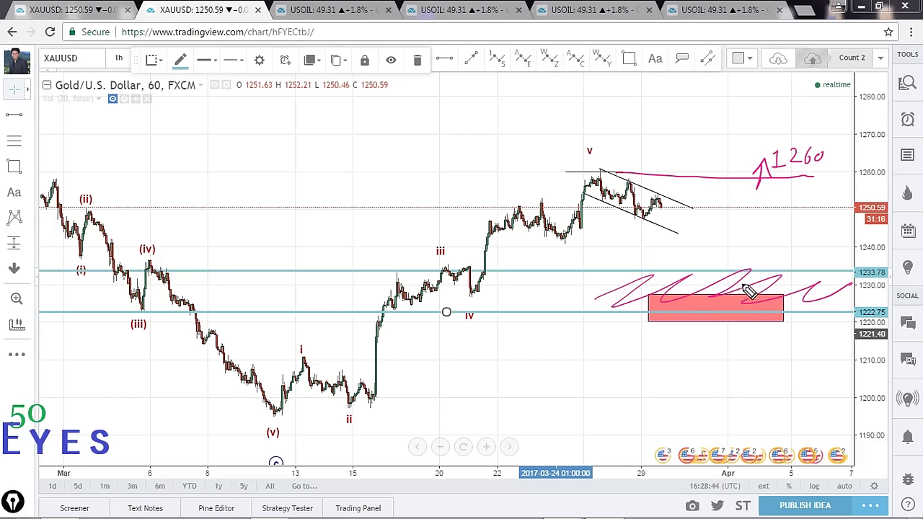
mouse_move(745, 352)
left_mouse_down()
mouse_move(737, 336)
mouse_move(751, 336)
left_mouse_up()
mouse_move(773, 352)
left_mouse_down()
mouse_move(779, 336)
mouse_move(792, 345)
left_mouse_up()
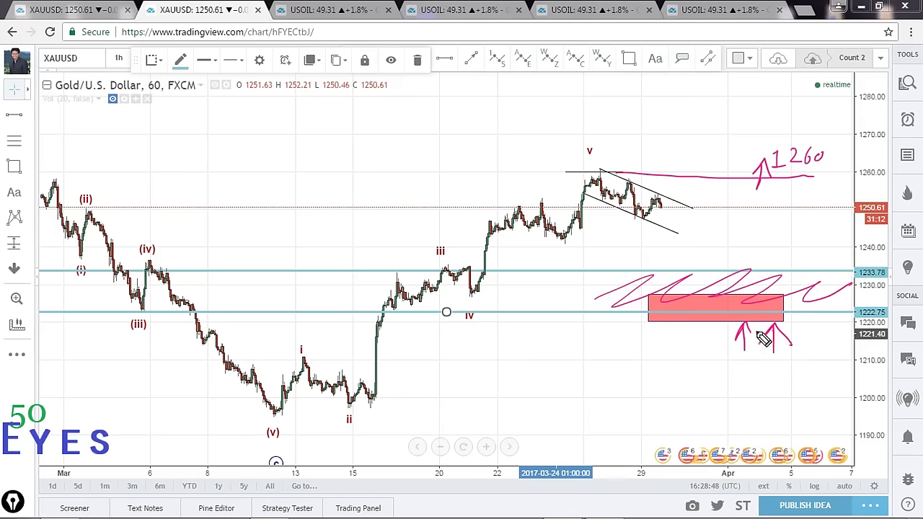
left_click_drag(552, 174, 822, 174)
mouse_move(658, 141)
left_mouse_down()
mouse_move(661, 153)
mouse_move(732, 142)
left_mouse_up()
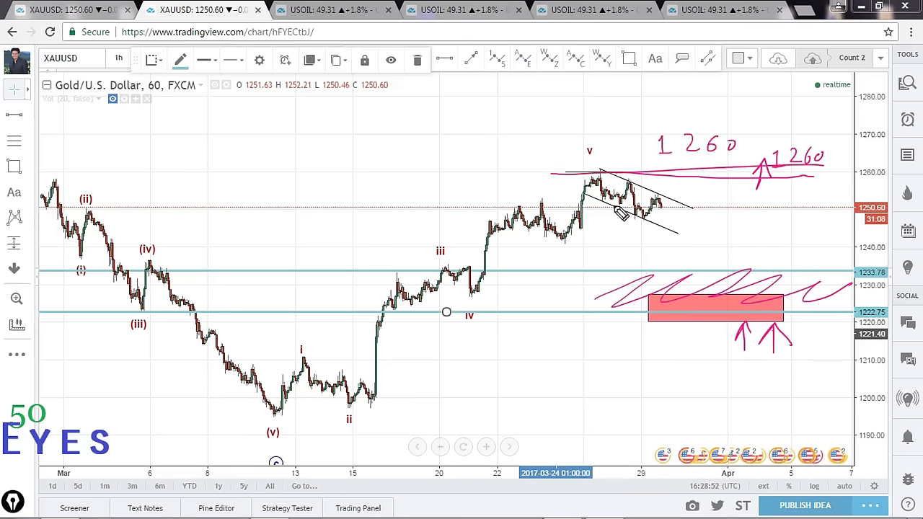
- Handwrite the trade plan above the chart as "BUY on PULLBACK (1230 - 1220)" and "BUY on Breakout"
mouse_move(323, 112)
left_mouse_down()
mouse_move(337, 124)
mouse_move(430, 114)
mouse_move(476, 138)
mouse_move(490, 124)
mouse_move(505, 138)
mouse_move(533, 131)
left_mouse_up()
mouse_move(317, 168)
left_mouse_down()
mouse_move(377, 169)
mouse_move(386, 182)
mouse_move(442, 167)
mouse_move(502, 173)
mouse_move(517, 158)
left_mouse_up()
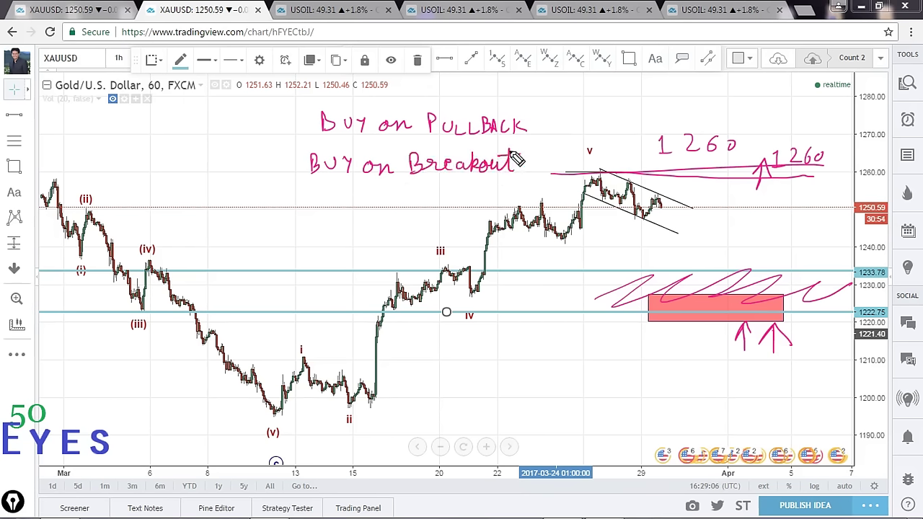
mouse_move(548, 112)
left_mouse_down()
mouse_move(546, 131)
mouse_move(641, 127)
left_mouse_up()
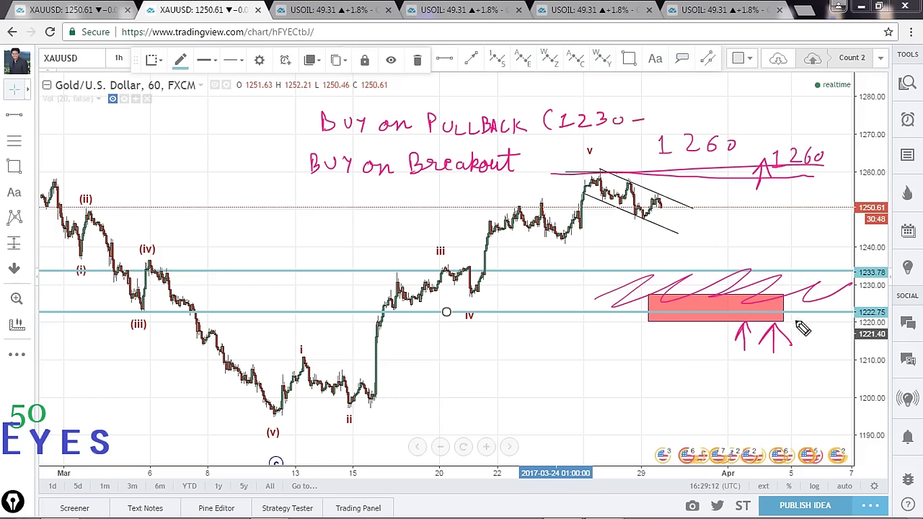
mouse_move(661, 124)
left_mouse_down()
mouse_move(723, 116)
mouse_move(729, 129)
left_mouse_up()
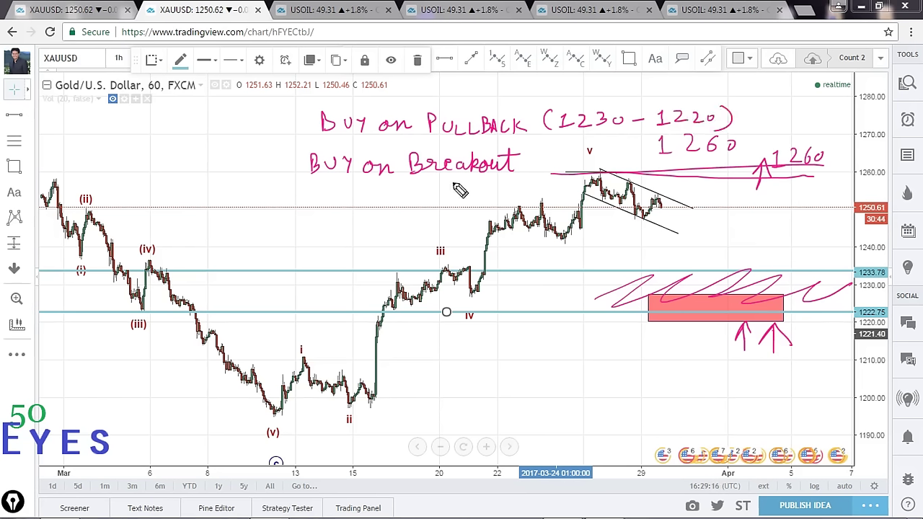
- Clear the handwritten trade plan, circle the wave 2 label and trace the decline from the (c) top to the (v) low
mouse_move(351, 183)
left_mouse_down()
mouse_move(347, 206)
mouse_move(491, 204)
mouse_move(498, 188)
mouse_move(496, 203)
mouse_move(515, 192)
mouse_move(527, 206)
left_mouse_up()
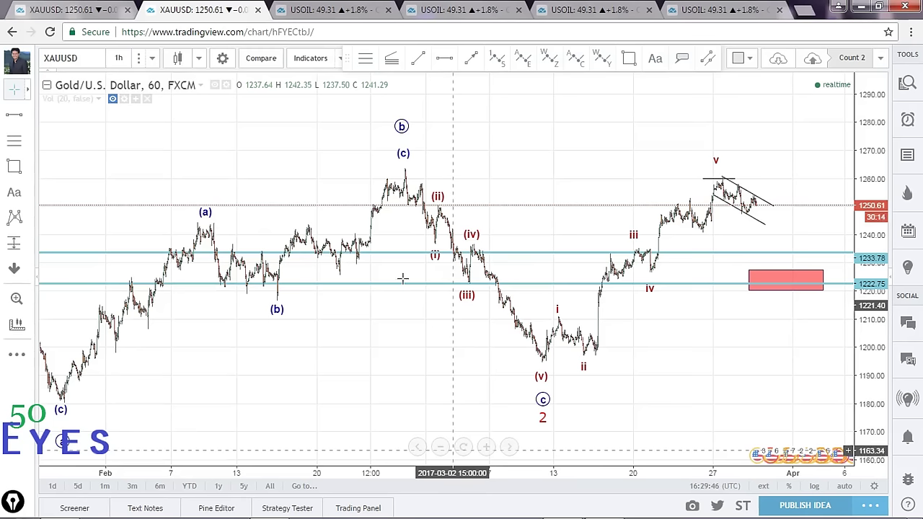
key("ctrl")
mouse_move(542, 412)
left_mouse_down()
mouse_move(556, 418)
mouse_move(540, 425)
left_mouse_up()
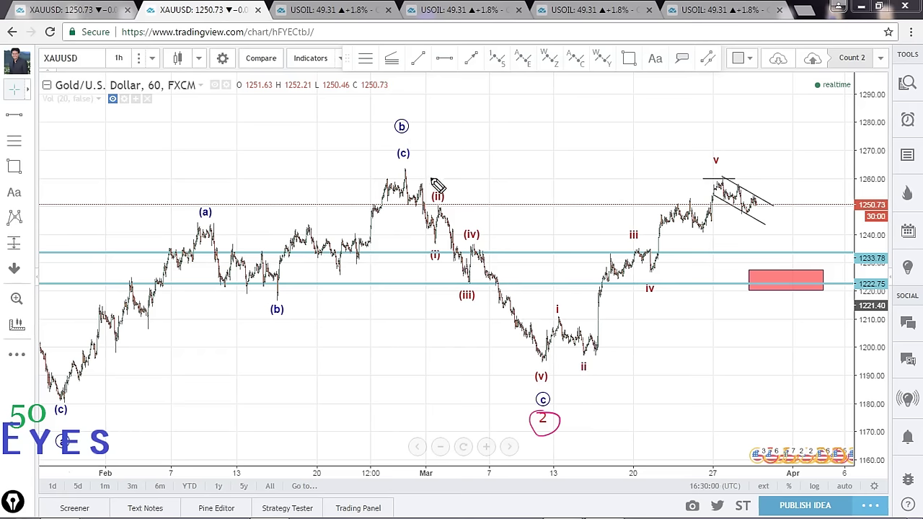
mouse_move(406, 174)
left_mouse_down()
mouse_move(431, 244)
mouse_move(442, 205)
mouse_move(467, 279)
mouse_move(534, 359)
left_mouse_up()
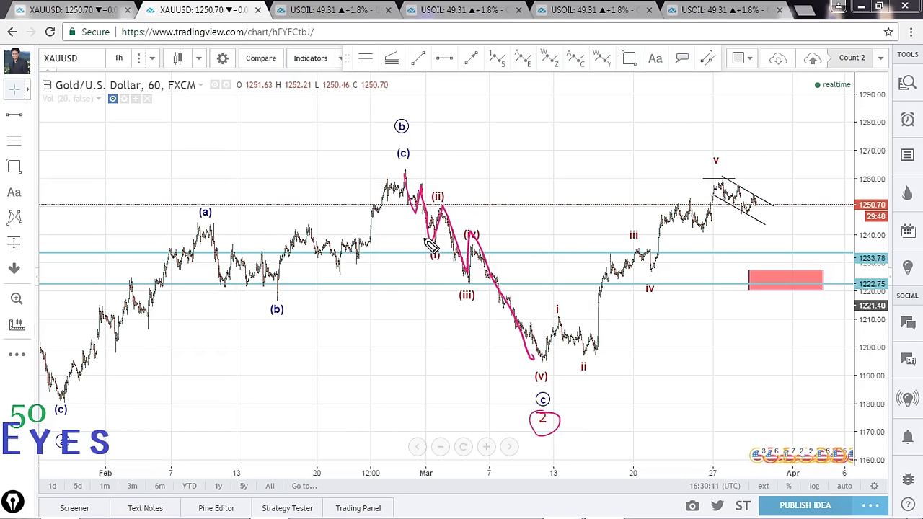
- Handwrite wave labels at the successive swing highs and lows of the traced decline
left_click_drag(416, 215, 418, 222)
left_click_drag(415, 176, 419, 195)
left_click_drag(437, 262, 435, 272)
left_click_drag(448, 190, 465, 204)
left_click_drag(460, 292, 463, 300)
left_click_drag(475, 205, 480, 227)
left_click_drag(534, 373, 537, 389)
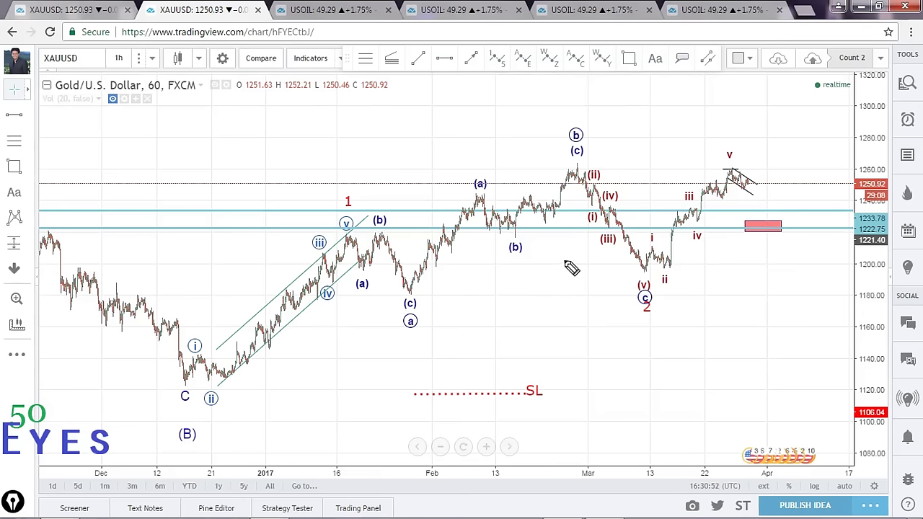
- Outline the structure from the circled ii low to wave 2, handwrite "1" above it and circle the wave 2 label
mouse_move(646, 276)
left_mouse_down()
mouse_move(587, 120)
mouse_move(217, 252)
mouse_move(490, 410)
mouse_move(640, 268)
left_mouse_up()
mouse_move(536, 98)
left_mouse_down()
mouse_move(541, 116)
mouse_move(559, 115)
left_mouse_up()
mouse_move(637, 318)
left_mouse_down()
mouse_move(659, 292)
mouse_move(669, 313)
left_mouse_up()
- Trace the rally to wave 1 and the correction down to wave 2, circle the wave 1 label, and clear the drawings
left_click_drag(212, 378, 356, 241)
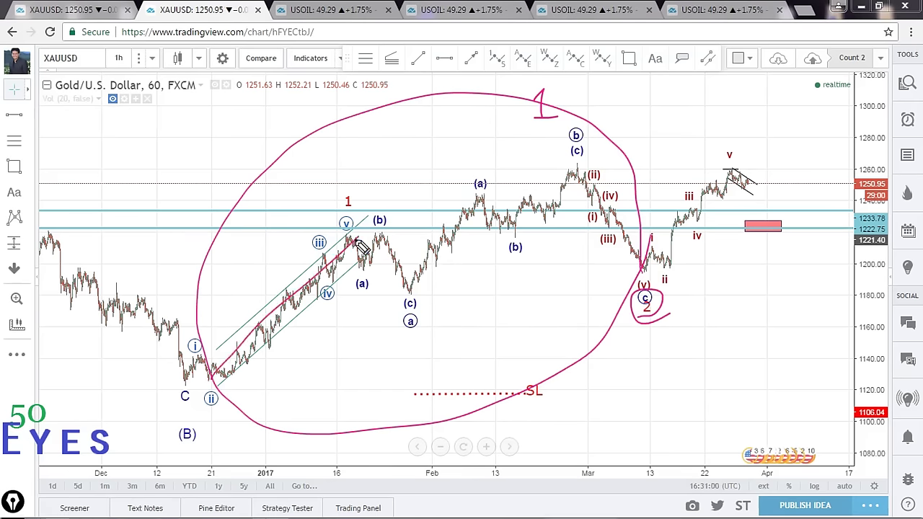
left_click_drag(353, 199, 349, 202)
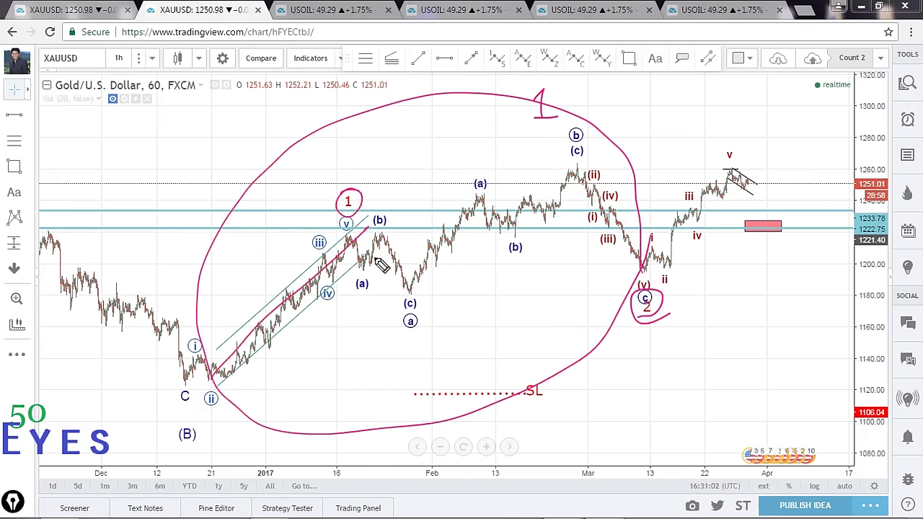
mouse_move(355, 238)
left_mouse_down()
mouse_move(431, 311)
mouse_move(505, 254)
mouse_move(542, 171)
mouse_move(602, 207)
mouse_move(643, 279)
left_mouse_up()
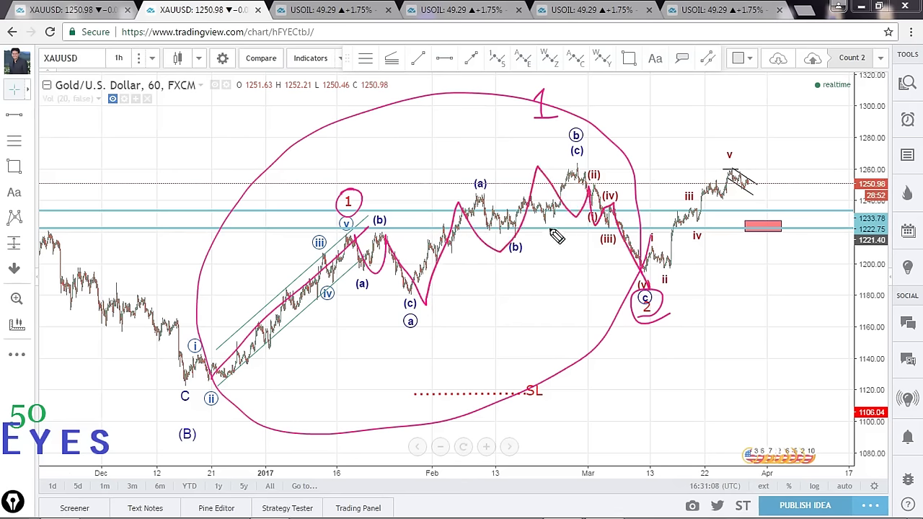
key("ctrl+shift+7")
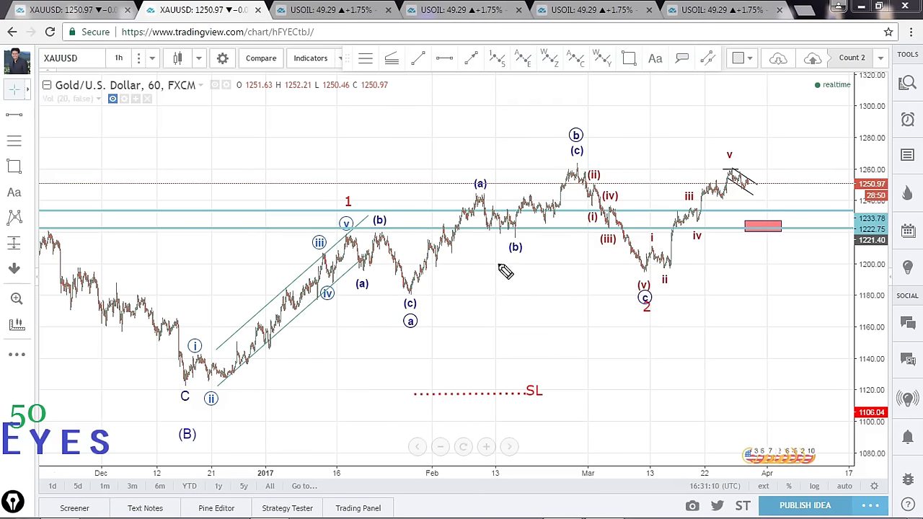
- Circle the wave 1 label, trace the a-b-c correction down to wave 2 with a line across its lows, and clear the drawings
mouse_move(334, 209)
left_mouse_down()
mouse_move(340, 192)
mouse_move(336, 216)
mouse_move(402, 300)
mouse_move(479, 198)
mouse_move(569, 184)
mouse_move(581, 172)
left_mouse_up()
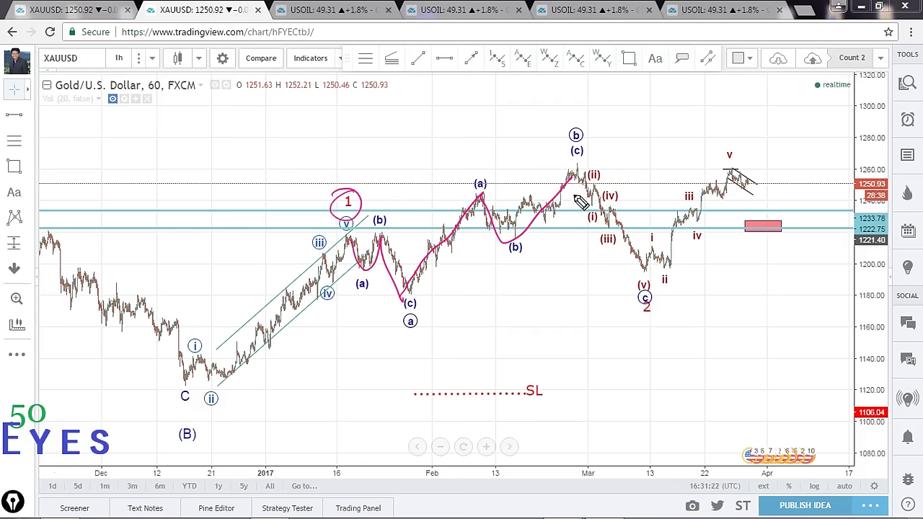
mouse_move(573, 175)
left_mouse_down()
mouse_move(596, 185)
mouse_move(604, 227)
mouse_move(645, 245)
mouse_move(652, 273)
left_mouse_up()
left_click_drag(411, 295, 683, 294)
mouse_move(422, 318)
left_mouse_down()
mouse_move(433, 332)
mouse_move(424, 322)
left_mouse_up()
key("Delete")
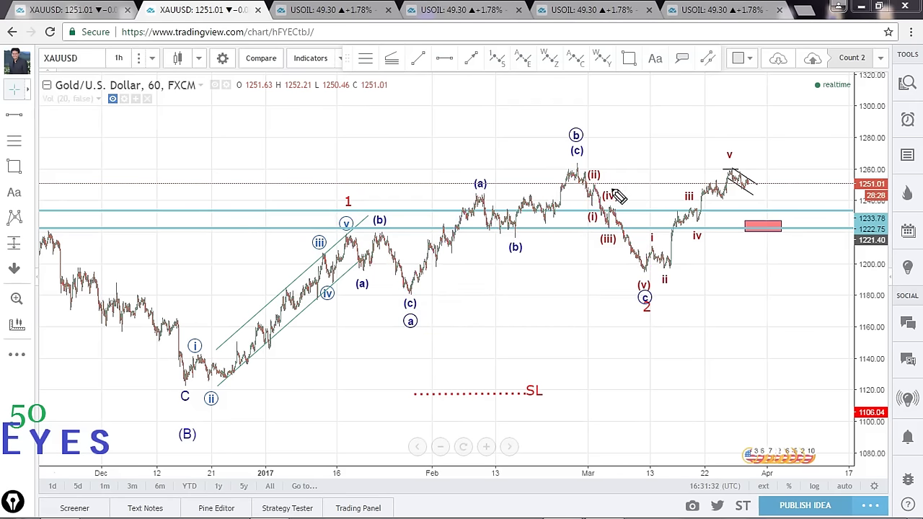
mouse_move(617, 174)
left_mouse_down()
mouse_move(664, 211)
mouse_move(618, 175)
mouse_move(576, 170)
mouse_move(595, 216)
mouse_move(605, 189)
mouse_move(626, 218)
mouse_move(662, 294)
left_mouse_up()
key("e")
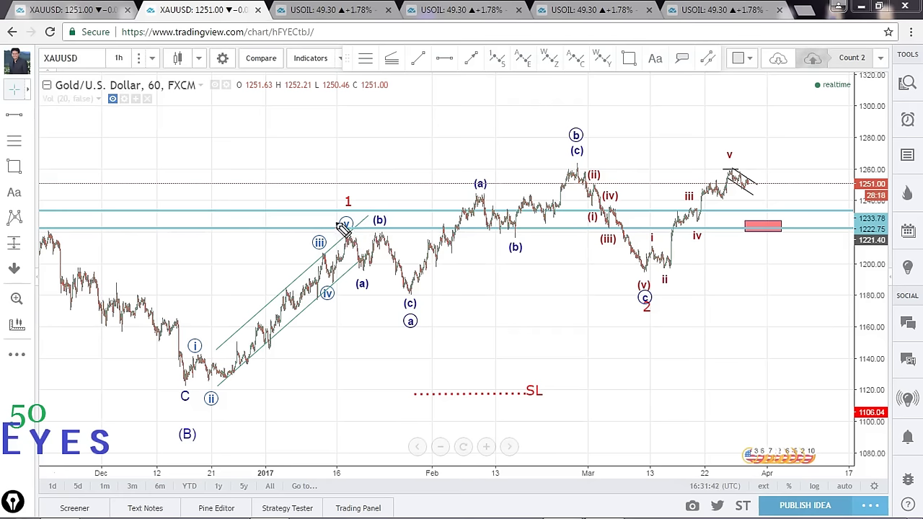
- Handwrite the alternate wave labels "(i)" above the circled v top and "(ii)" at the circled a low
mouse_move(347, 209)
left_mouse_down()
mouse_move(347, 198)
mouse_move(335, 210)
left_mouse_up()
left_click(340, 182)
left_click_drag(351, 195, 348, 210)
mouse_move(406, 304)
left_mouse_down()
mouse_move(411, 332)
mouse_move(422, 328)
left_mouse_up()
left_click(416, 302)
left_click_drag(438, 305, 436, 327)
left_click_drag(383, 317, 392, 342)
- Handwrite "(iii)", "(iv)" and "(v)" on the swings up to the circled b top, and draw converging lines through the tops and lows
left_click(461, 152)
mouse_move(467, 168)
left_mouse_down()
mouse_move(468, 180)
mouse_move(488, 178)
left_mouse_up()
left_click(470, 147)
mouse_move(497, 159)
left_mouse_down()
mouse_move(496, 178)
mouse_move(452, 189)
left_mouse_up()
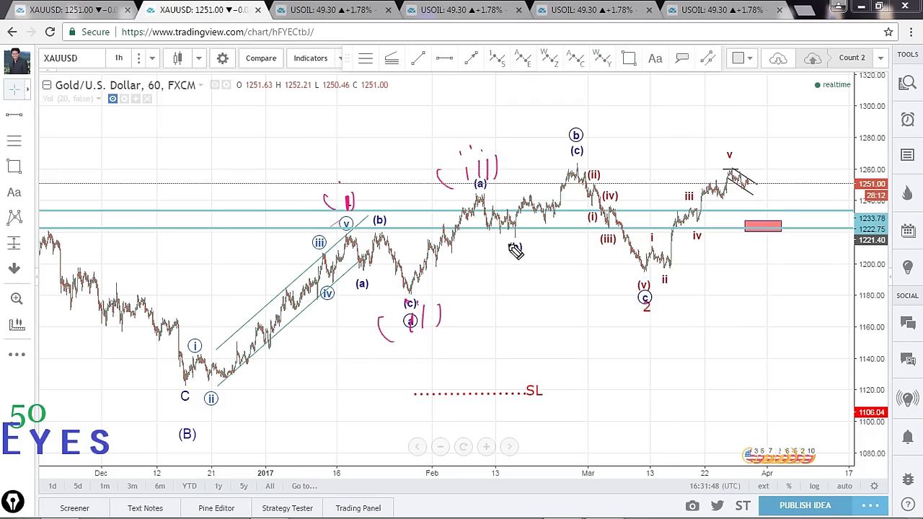
left_click_drag(531, 248, 532, 272)
left_click_drag(494, 255, 488, 279)
left_click_drag(567, 118, 584, 119)
mouse_move(590, 118)
left_mouse_down()
mouse_move(591, 137)
mouse_move(554, 141)
left_mouse_up()
left_click_drag(334, 235, 584, 165)
left_click_drag(412, 297, 618, 186)
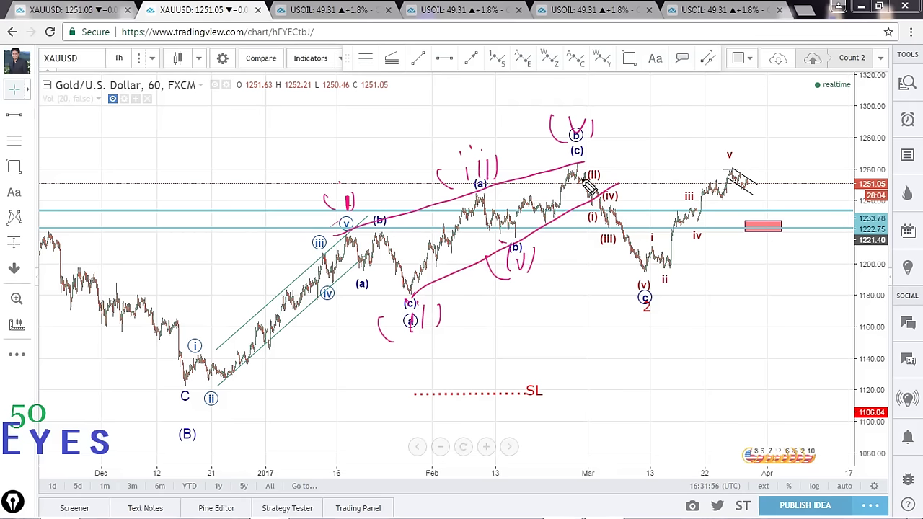
- Trace the decline from the circled b top to wave 2, handwrite a circled "1" above the top and circle the wave 2 label
mouse_move(579, 172)
left_mouse_down()
mouse_move(593, 216)
mouse_move(608, 189)
mouse_move(630, 240)
mouse_move(644, 240)
mouse_move(652, 274)
left_mouse_up()
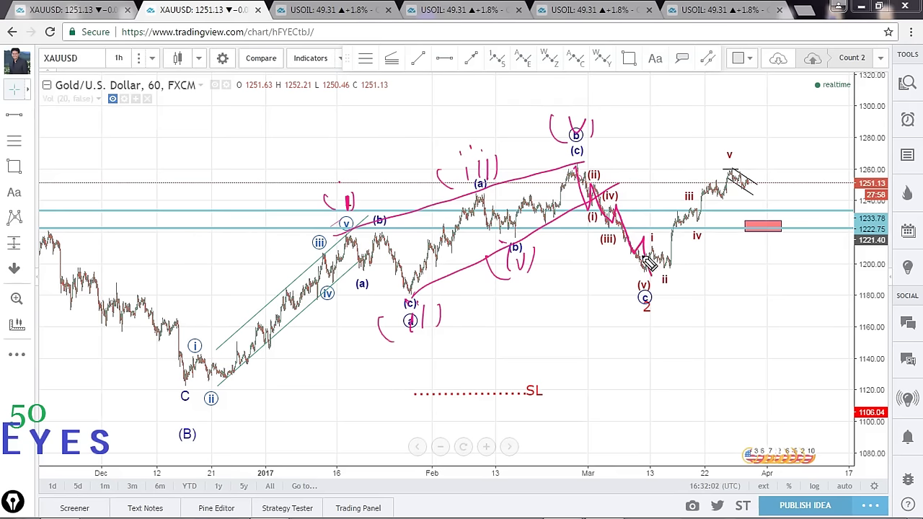
left_click_drag(562, 87, 585, 111)
left_click_drag(649, 334, 666, 329)
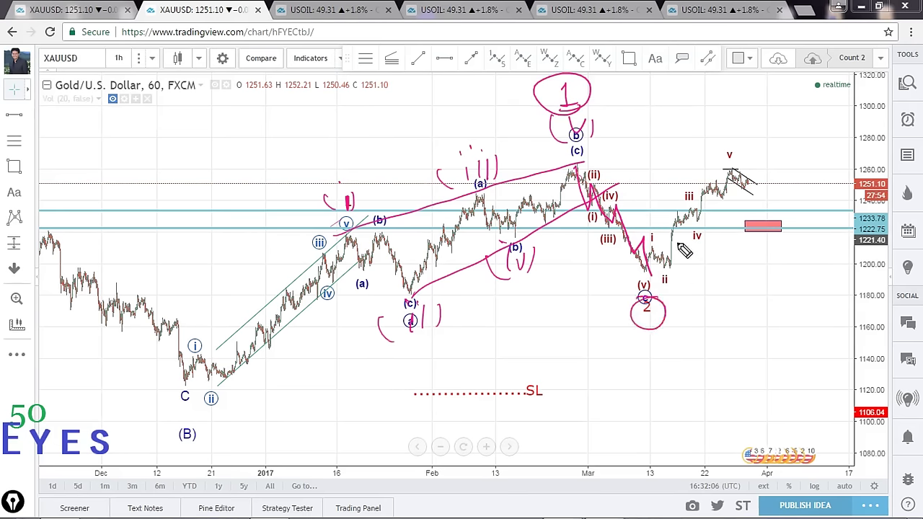
- Handwrite "(i)" above wave v, sketch the pullback and the labelled upward projection from the support zone, and clear the drawings
mouse_move(730, 138)
left_mouse_down()
mouse_move(721, 149)
mouse_move(735, 148)
left_mouse_up()
left_click(729, 132)
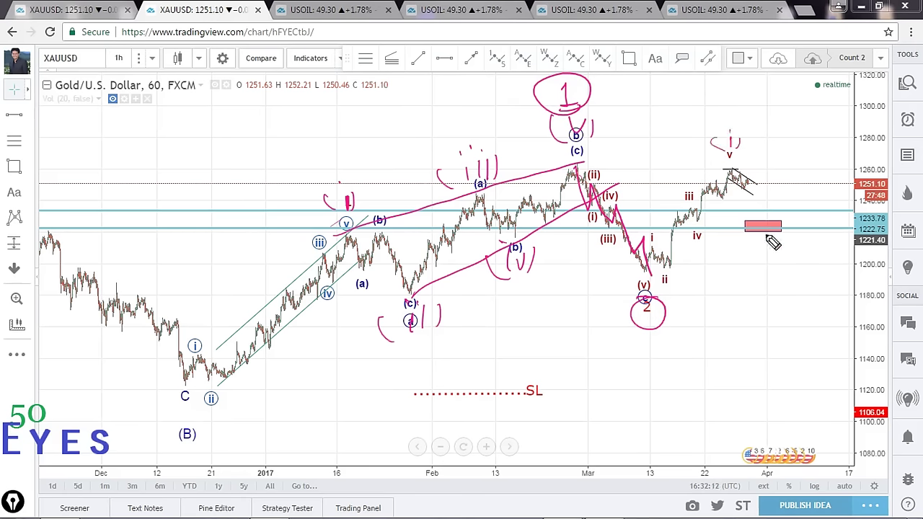
mouse_move(780, 232)
left_mouse_down()
mouse_move(785, 254)
mouse_move(746, 258)
left_mouse_up()
mouse_move(764, 193)
left_mouse_down()
mouse_move(818, 134)
mouse_move(853, 72)
mouse_move(851, 107)
left_mouse_up()
mouse_move(860, 91)
left_mouse_down()
mouse_move(860, 106)
mouse_move(895, 117)
left_mouse_up()
left_click(869, 78)
mouse_move(853, 131)
left_mouse_down()
mouse_move(844, 132)
mouse_move(880, 130)
left_mouse_up()
key("e")
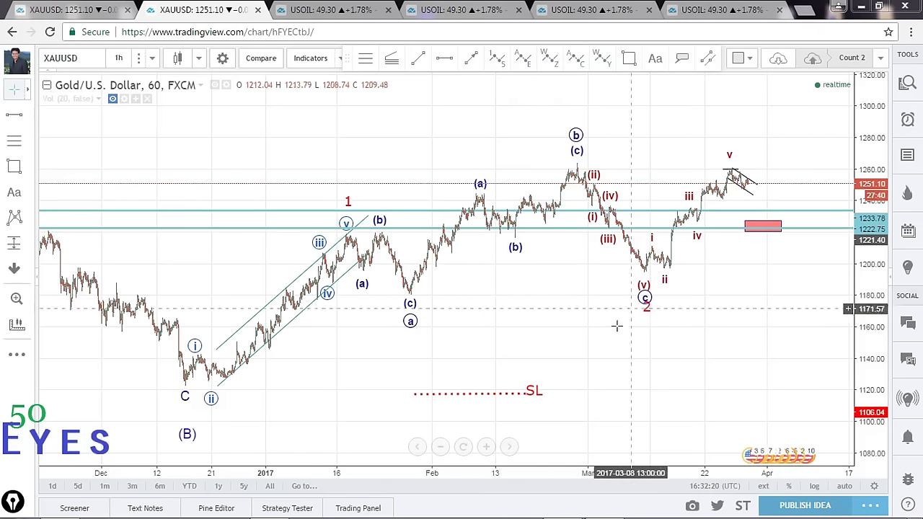
- Handwrite the underlined heading "FORCED-COUNT" above wave v on the recent price action
mouse_move(552, 473)
left_mouse_down()
mouse_move(389, 471)
mouse_move(538, 470)
left_mouse_up()
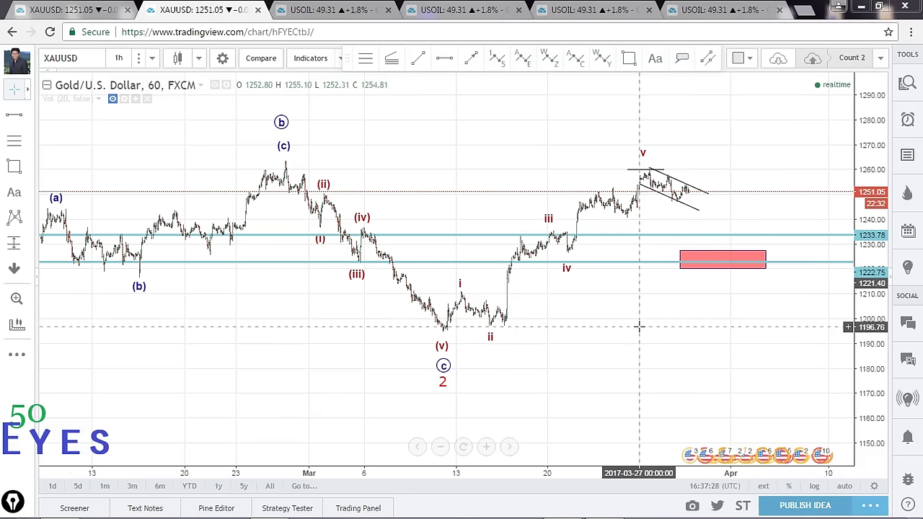
key("ctrl")
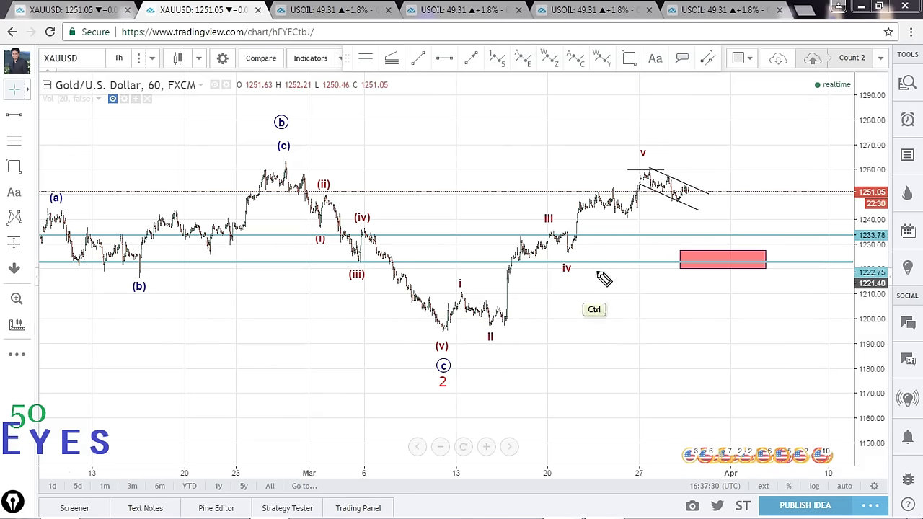
mouse_move(642, 101)
left_mouse_down()
mouse_move(642, 118)
mouse_move(654, 101)
left_mouse_up()
left_click_drag(642, 110, 652, 109)
mouse_move(658, 111)
left_mouse_down()
mouse_move(726, 120)
mouse_move(835, 109)
left_mouse_up()
left_click_drag(640, 130, 852, 121)
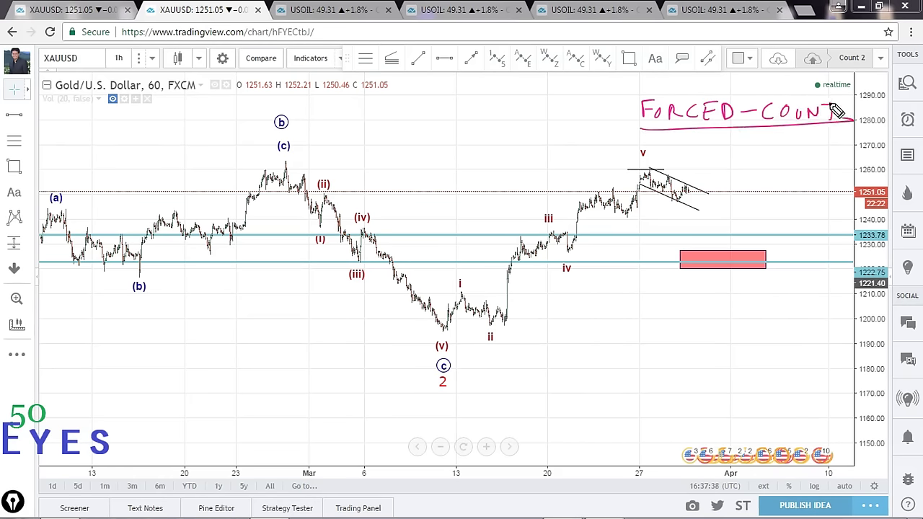
- Handwrite a circled "1" at the circled b top and trace the decline to wave 2, labelling its legs a, b and c
mouse_move(276, 105)
left_mouse_down()
mouse_move(282, 117)
mouse_move(292, 97)
left_mouse_up()
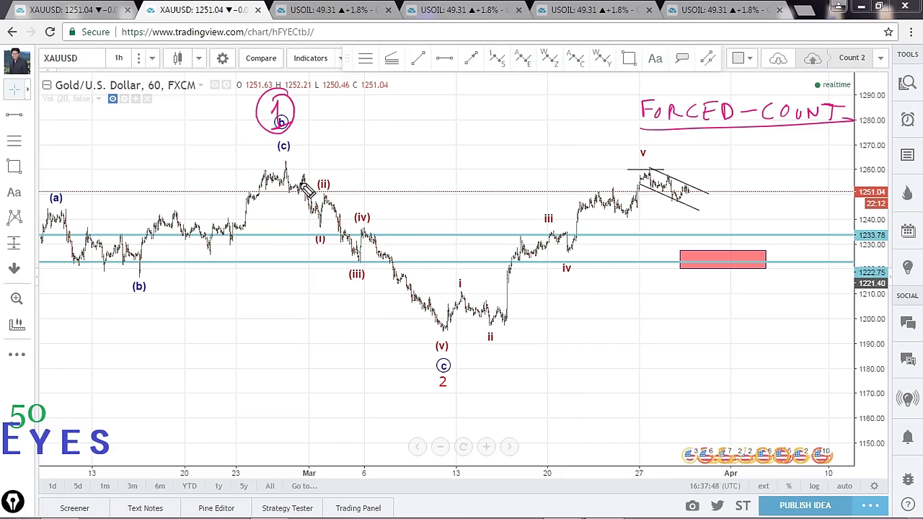
mouse_move(292, 175)
left_mouse_down()
mouse_move(360, 267)
mouse_move(366, 225)
mouse_move(447, 332)
left_mouse_up()
left_click_drag(359, 278, 375, 287)
left_click_drag(361, 192, 362, 219)
mouse_move(449, 349)
left_mouse_down()
mouse_move(462, 369)
mouse_move(460, 360)
left_mouse_up()
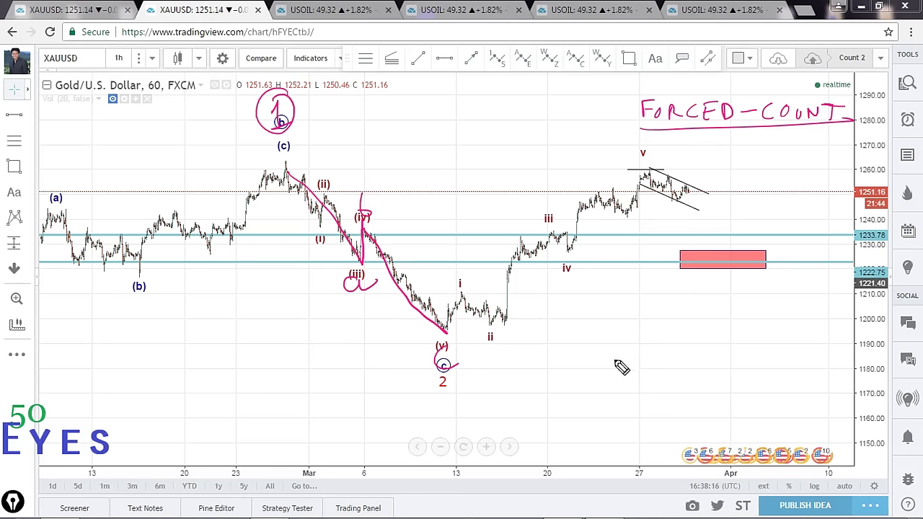
- Sketch a flat-correction diagram below the red zone, labelling its legs a-b-c down, a-b-c up and 1 to 5 down
mouse_move(651, 333)
left_mouse_down()
mouse_move(674, 344)
mouse_move(700, 390)
mouse_move(721, 375)
mouse_move(741, 336)
mouse_move(762, 380)
mouse_move(782, 392)
left_mouse_up()
left_click_drag(649, 367, 661, 371)
left_click_drag(676, 325, 676, 338)
left_click_drag(694, 403, 696, 411)
left_click_drag(711, 358, 722, 387)
left_click_drag(732, 312, 740, 366)
left_click_drag(751, 329, 760, 336)
left_click_drag(748, 382, 755, 393)
left_click_drag(775, 345, 785, 356)
left_click_drag(792, 398, 786, 412)
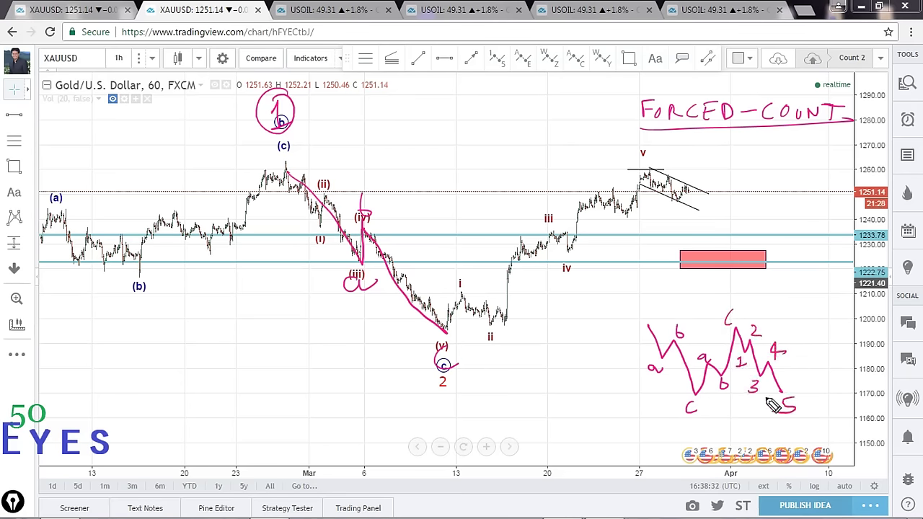
- Outline the decline and the rally, trace a projected five-wave fall from wave v through the red zone, and clear the drawings
mouse_move(442, 332)
left_mouse_down()
mouse_move(441, 284)
mouse_move(261, 155)
mouse_move(290, 328)
mouse_move(437, 328)
mouse_move(562, 342)
mouse_move(713, 163)
mouse_move(480, 215)
mouse_move(442, 321)
left_mouse_up()
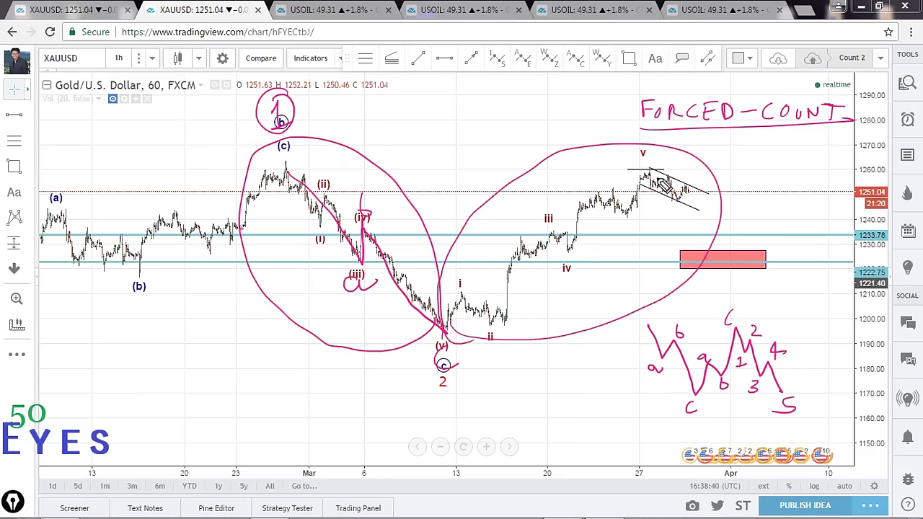
mouse_move(654, 179)
left_mouse_down()
mouse_move(666, 195)
mouse_move(696, 191)
mouse_move(731, 274)
mouse_move(743, 254)
mouse_move(791, 347)
left_mouse_up()
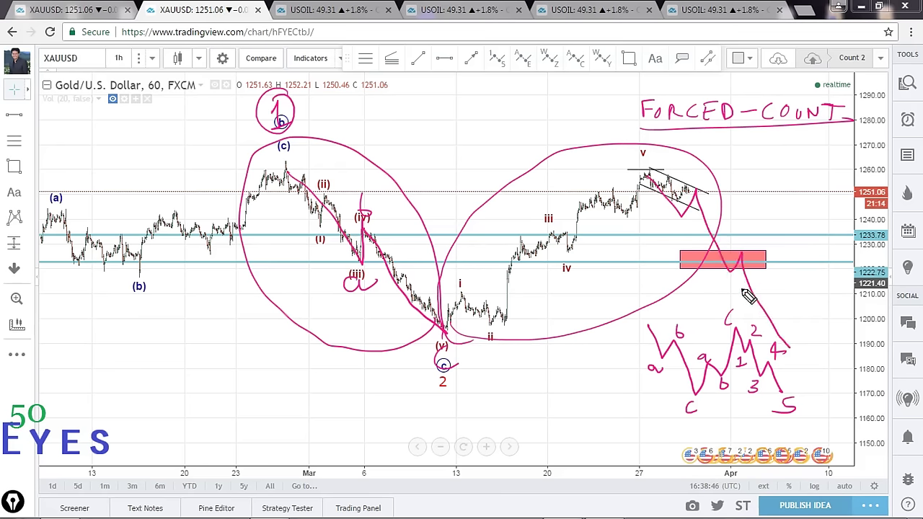
key("Delete")
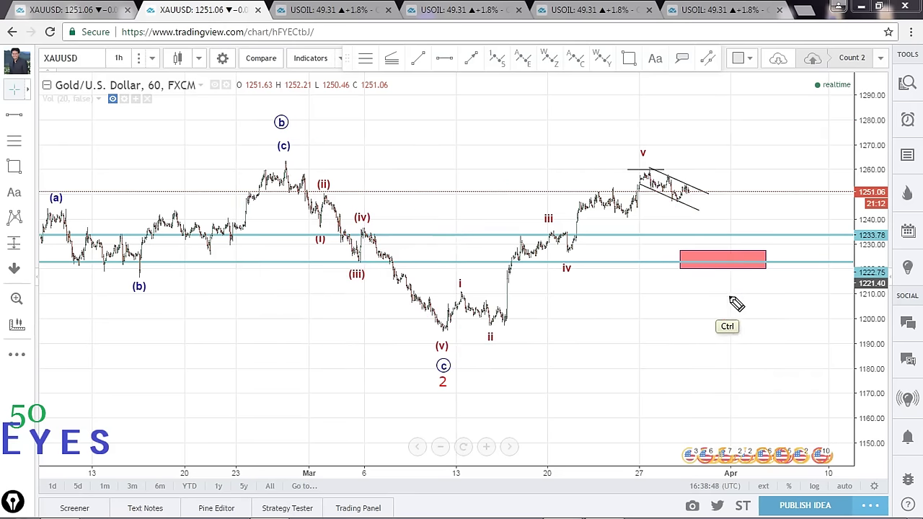
mouse_move(464, 334)
left_mouse_down()
mouse_move(689, 249)
mouse_move(616, 177)
mouse_move(466, 243)
mouse_move(442, 330)
left_mouse_up()
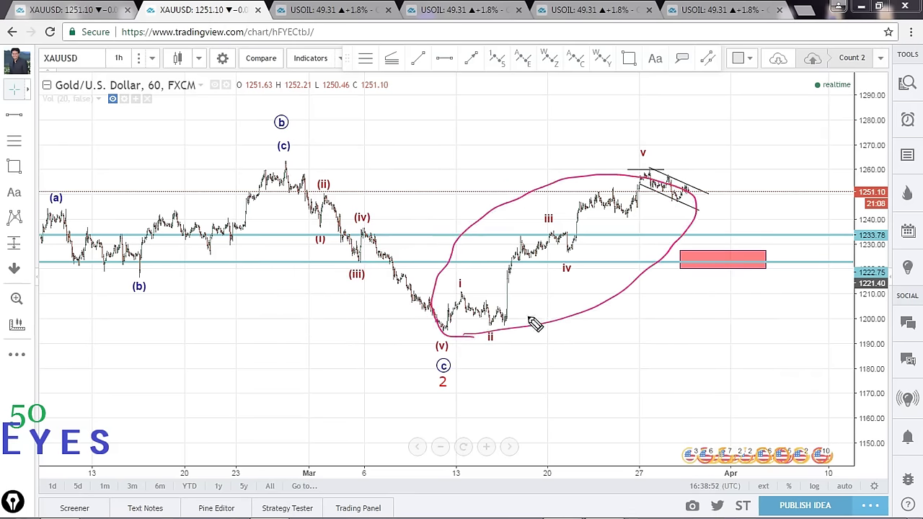
key("Delete")
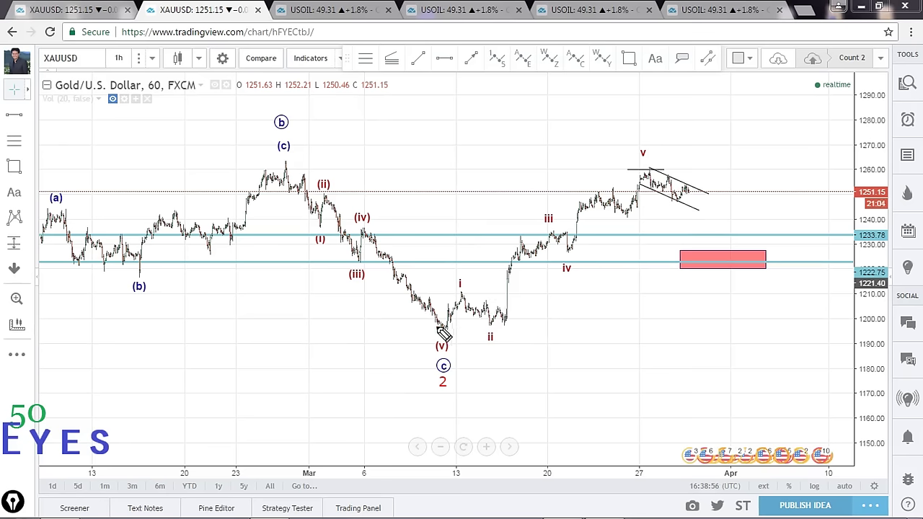
mouse_move(444, 329)
left_mouse_down()
mouse_move(470, 274)
mouse_move(476, 309)
mouse_move(499, 323)
mouse_move(490, 355)
mouse_move(495, 302)
mouse_move(512, 322)
mouse_move(522, 219)
mouse_move(558, 192)
mouse_move(618, 227)
mouse_move(655, 173)
left_mouse_up()
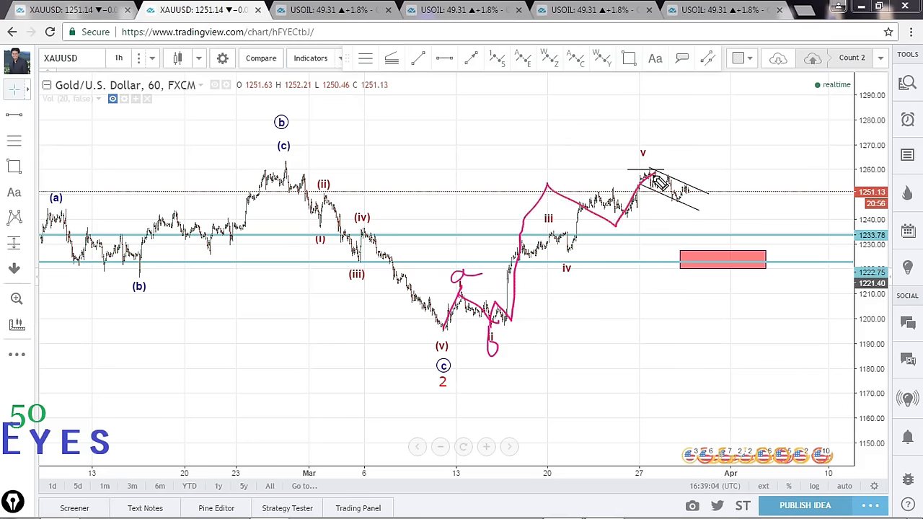
key("ctrl+shift+7")
- Trace the rally from wave 2 to wave v, labelling the first legs "a" and "b" and the following five swings 1 to 5
mouse_move(443, 328)
left_mouse_down()
mouse_move(474, 275)
mouse_move(494, 351)
mouse_move(587, 194)
mouse_move(613, 215)
mouse_move(646, 169)
left_mouse_up()
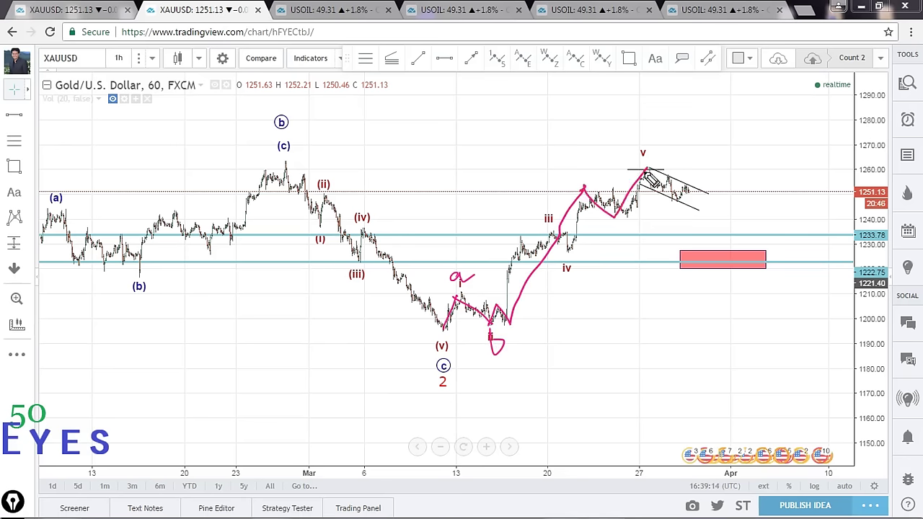
left_click_drag(488, 295, 522, 338)
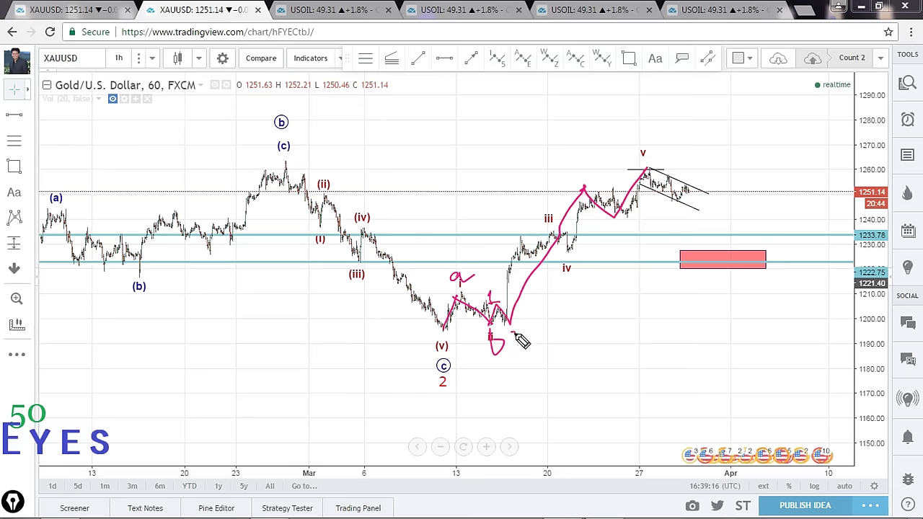
left_click_drag(568, 171, 568, 180)
mouse_move(618, 225)
left_mouse_down()
mouse_move(624, 243)
mouse_move(639, 237)
left_mouse_up()
left_click_drag(652, 133, 633, 160)
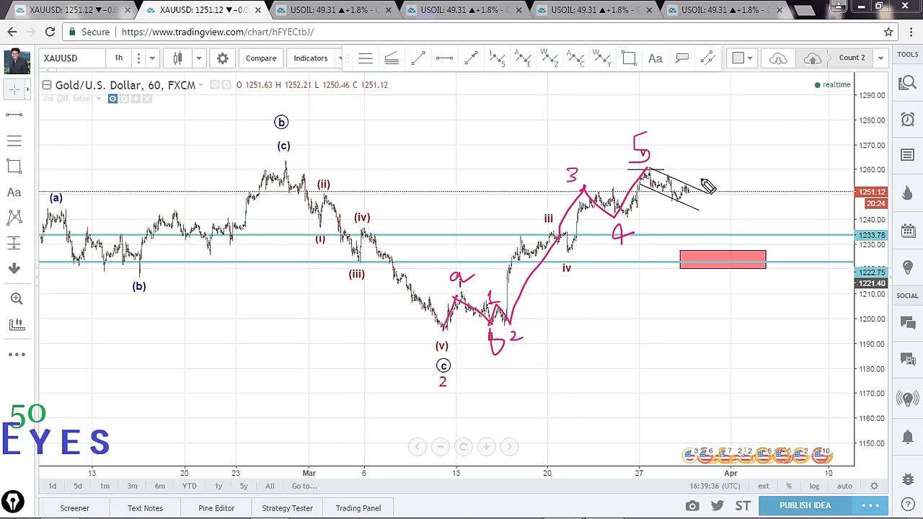
- Extend a freehand line from the wave v high with a downward arrow across it, and clear all hand-drawn marks
left_click_drag(649, 171, 848, 169)
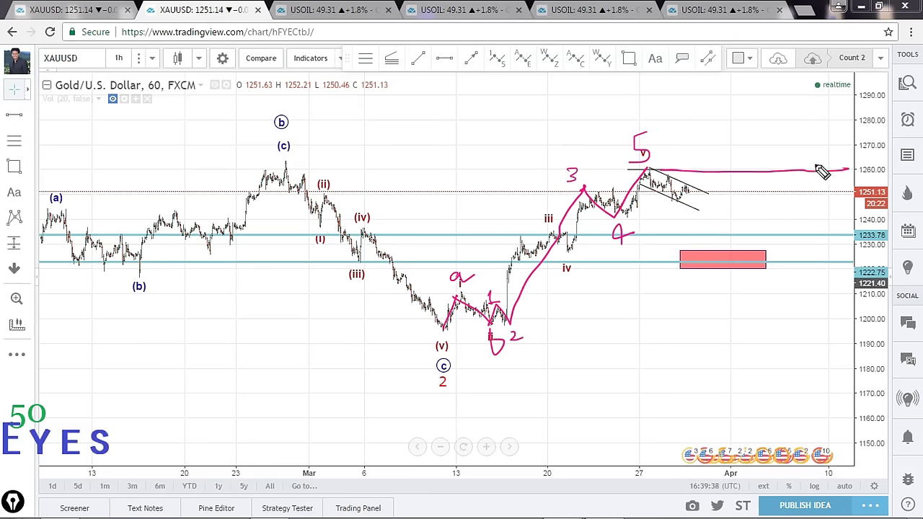
left_click_drag(789, 148, 789, 192)
left_click_drag(777, 174, 803, 176)
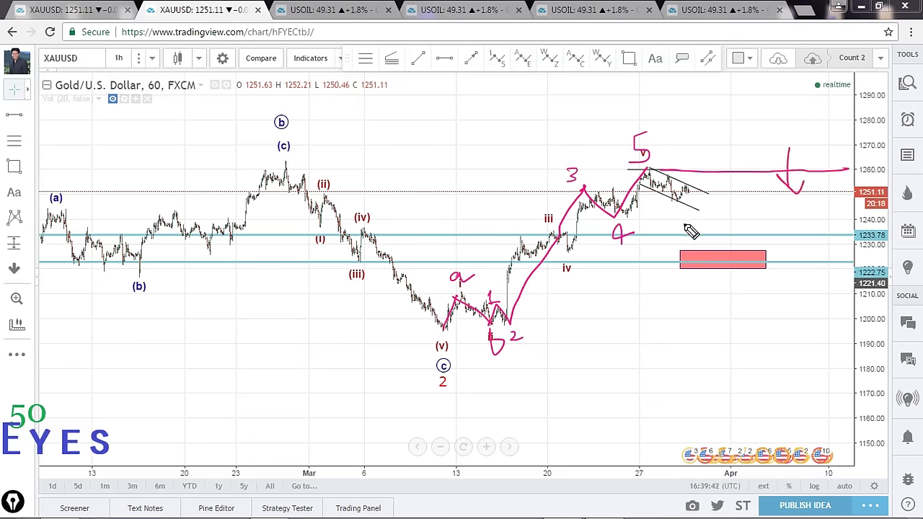
key("ctrl+shift+7")
- Redraw the level line at about 1260 with a downward arrow, and handwrite an underlined "FORCED COUNT" above it
mouse_move(718, 171)
left_mouse_down()
mouse_move(832, 173)
mouse_move(822, 196)
left_mouse_up()
mouse_move(816, 181)
left_mouse_down()
mouse_move(831, 191)
mouse_move(835, 183)
left_mouse_up()
left_click_drag(762, 141, 760, 156)
left_click_drag(761, 141, 768, 148)
left_click_drag(775, 145, 783, 155)
left_click_drag(784, 144, 818, 155)
left_click_drag(811, 144, 818, 149)
left_click_drag(824, 143, 823, 156)
left_click_drag(824, 144, 824, 156)
mouse_move(852, 142)
left_mouse_down()
mouse_move(856, 155)
mouse_move(862, 147)
left_mouse_up()
mouse_move(867, 145)
left_mouse_down()
mouse_move(887, 154)
mouse_move(900, 146)
left_mouse_up()
left_click_drag(896, 148, 893, 165)
left_click_drag(760, 168, 922, 163)
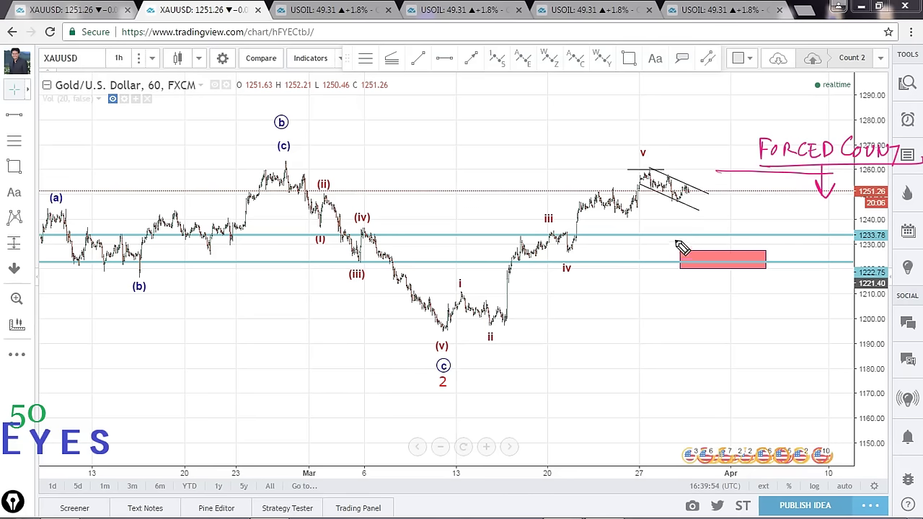
- Handwrite the pullback levels "1230" and "1220" beside the red zone and add a downward arrow from the correction channel
mouse_move(742, 223)
left_mouse_down()
mouse_move(746, 237)
mouse_move(802, 227)
left_mouse_up()
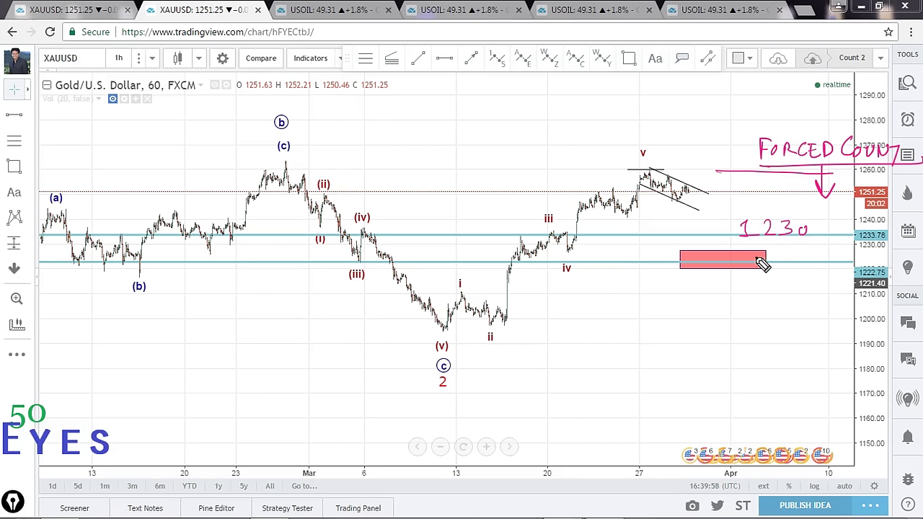
left_click_drag(767, 255, 766, 268)
left_click_drag(781, 254, 792, 264)
left_click_drag(796, 255, 809, 264)
mouse_move(820, 255)
left_mouse_down()
mouse_move(820, 265)
mouse_move(820, 255)
left_mouse_up()
mouse_move(712, 200)
left_mouse_down()
mouse_move(712, 234)
mouse_move(723, 220)
left_mouse_up()
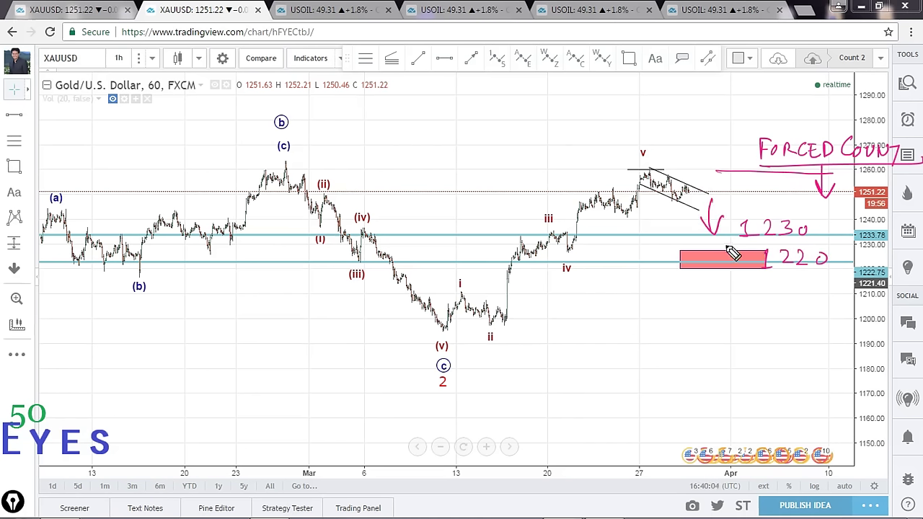